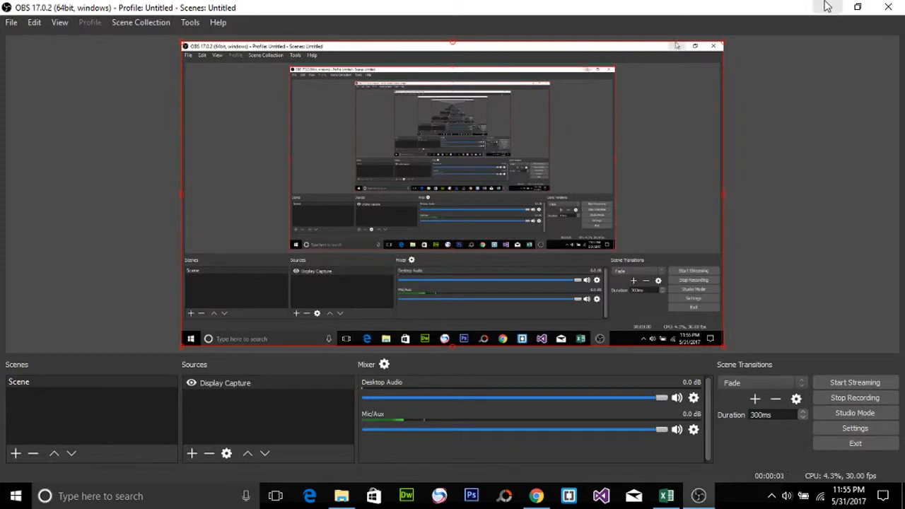
Step: Switch from OBS to the MARKSHEET workbook in Excel and open Sheet2
click(827, 7)
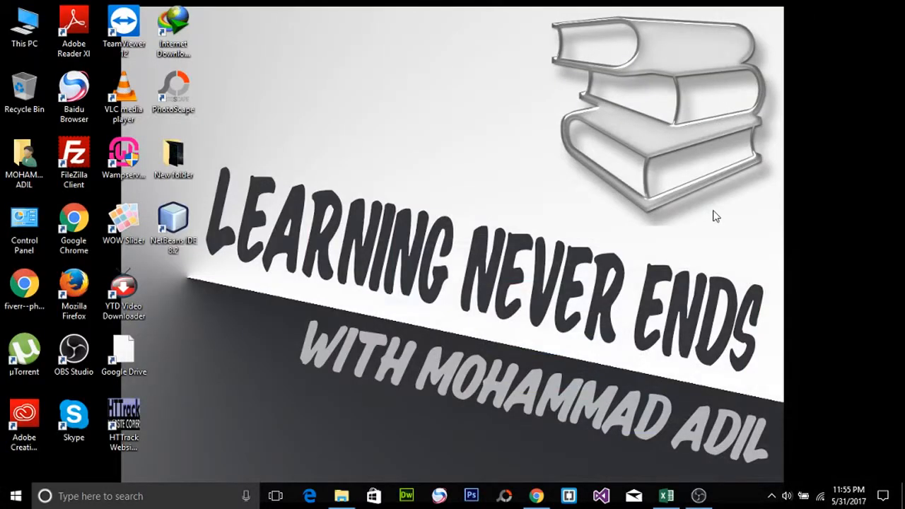
click(665, 497)
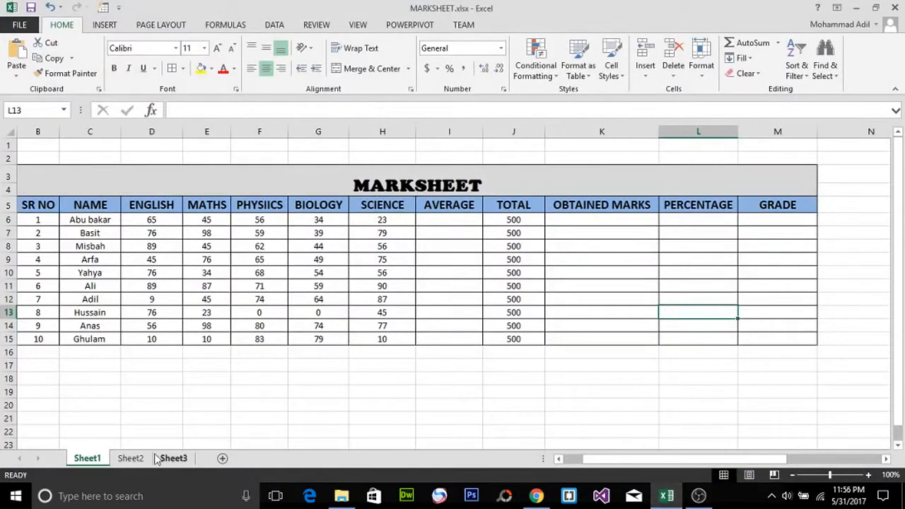
click(132, 458)
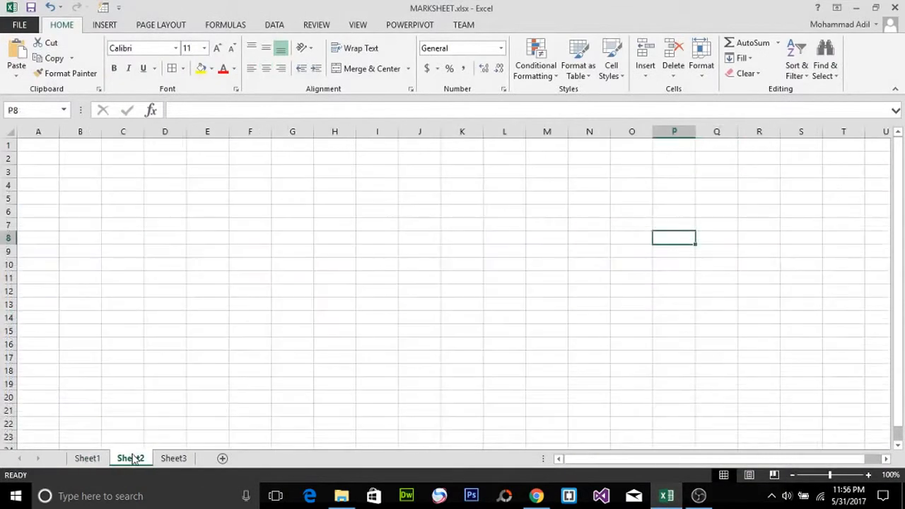
Step: Enter the label IF in cell H7
click(315, 225)
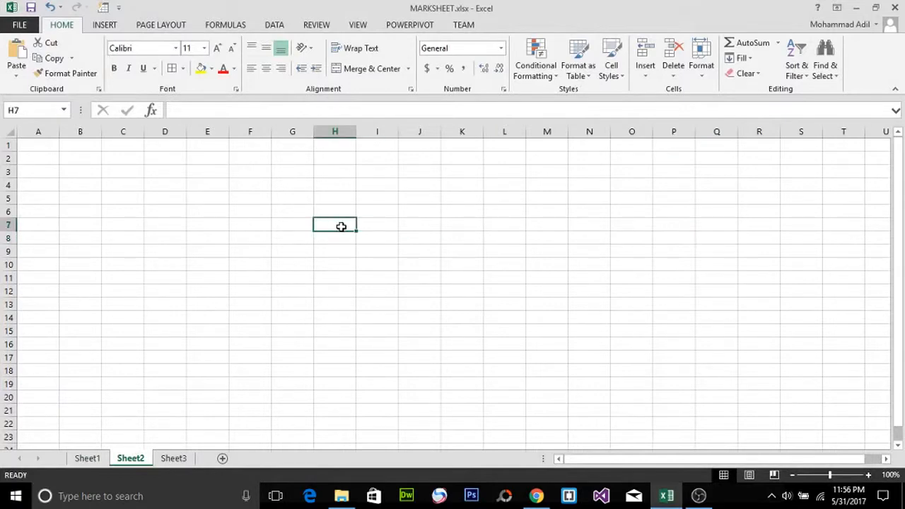
text(IF)
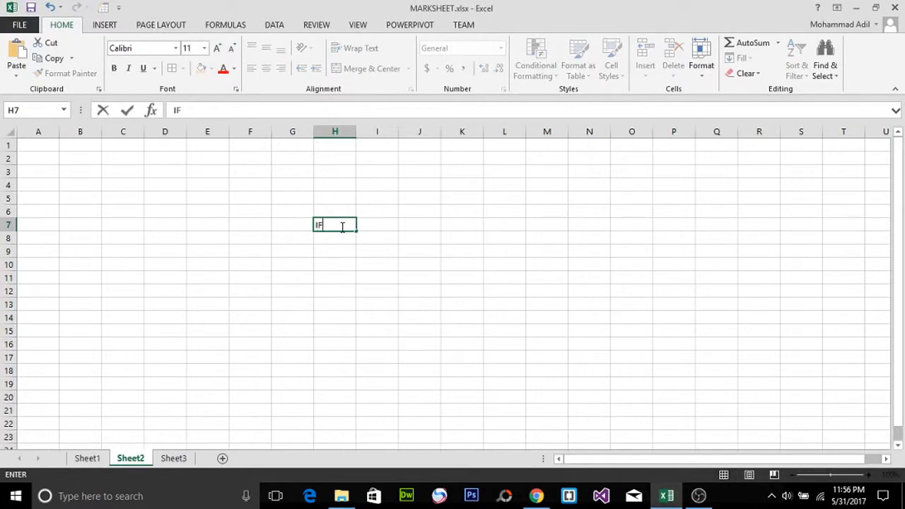
key(Tab)
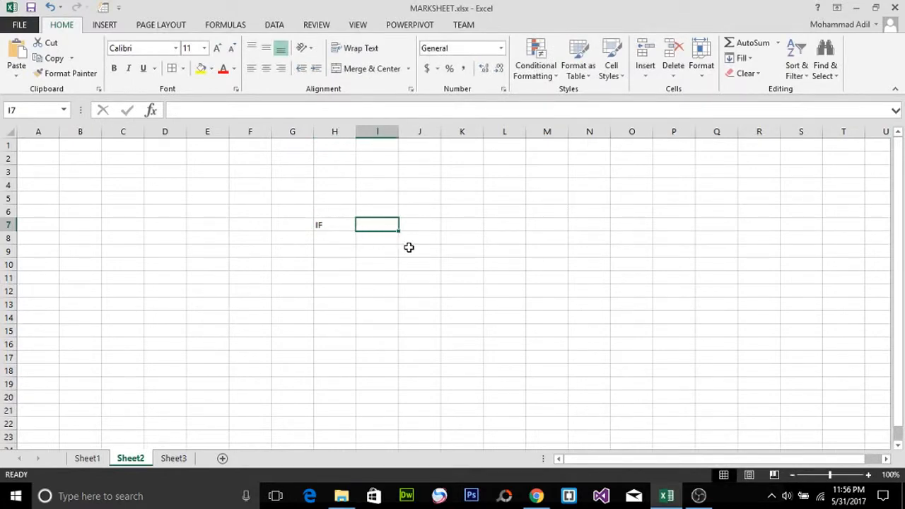
Step: Enter the value 50 in cell F9
click(381, 251)
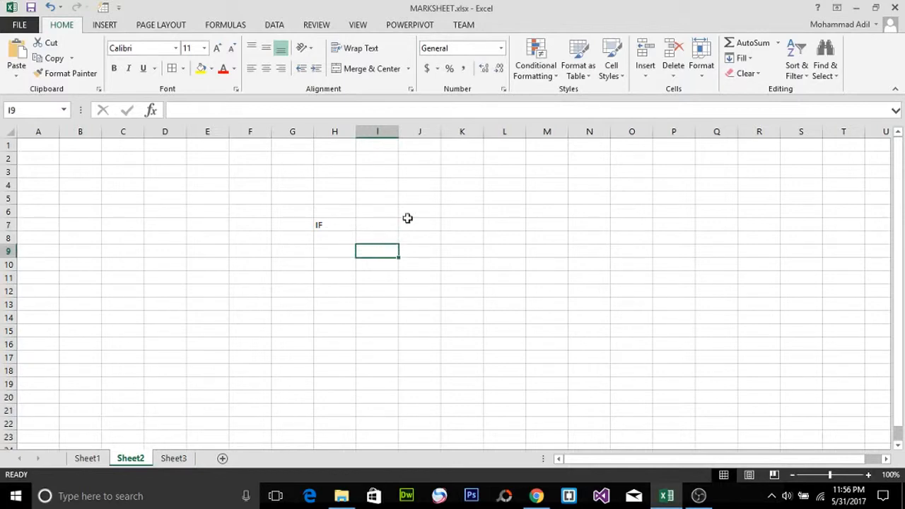
click(253, 251)
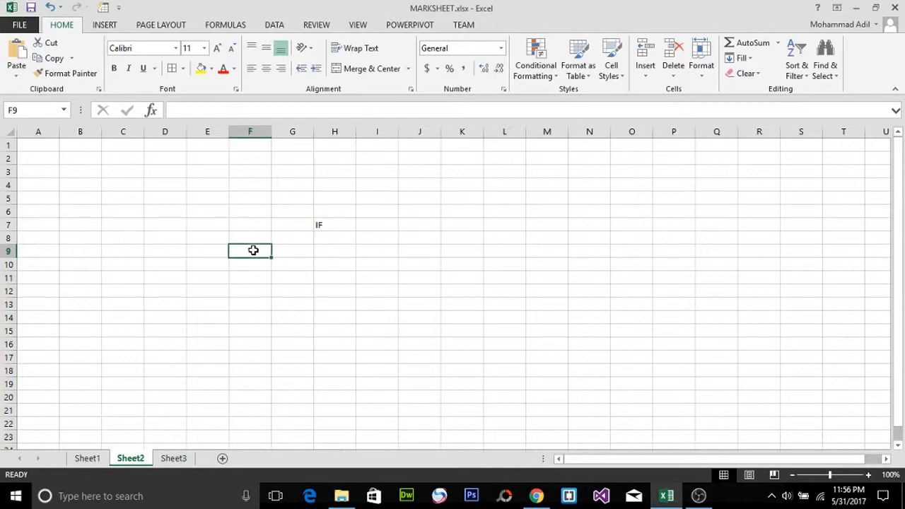
text(50)
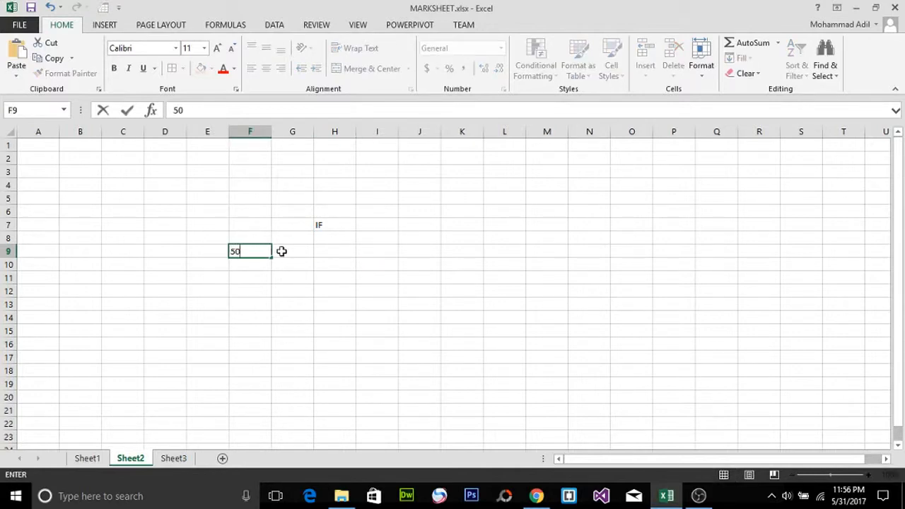
click(281, 251)
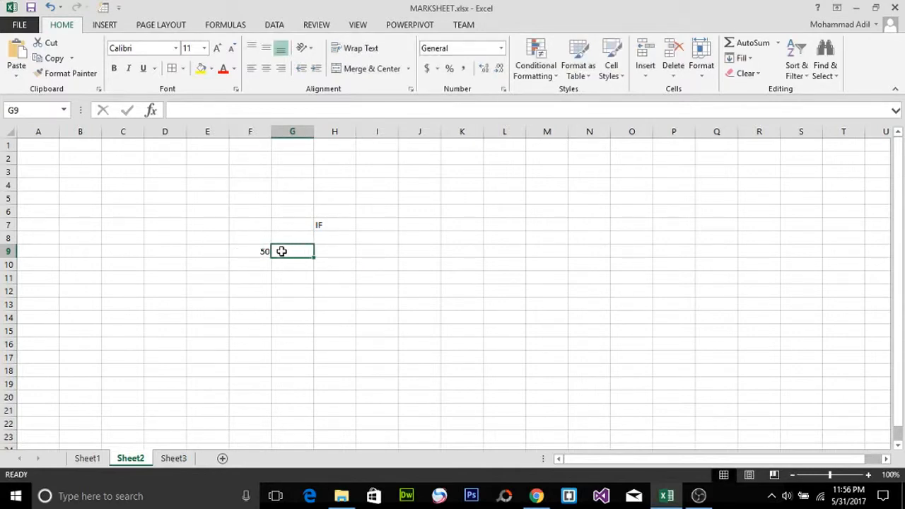
Step: Begin an IF formula in cell H9 whose logical test is F9>40
click(323, 251)
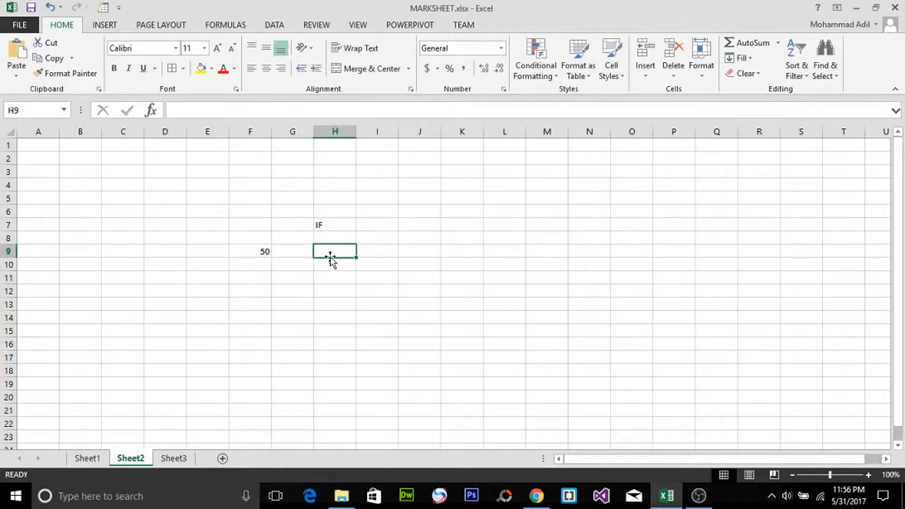
text(=IF)
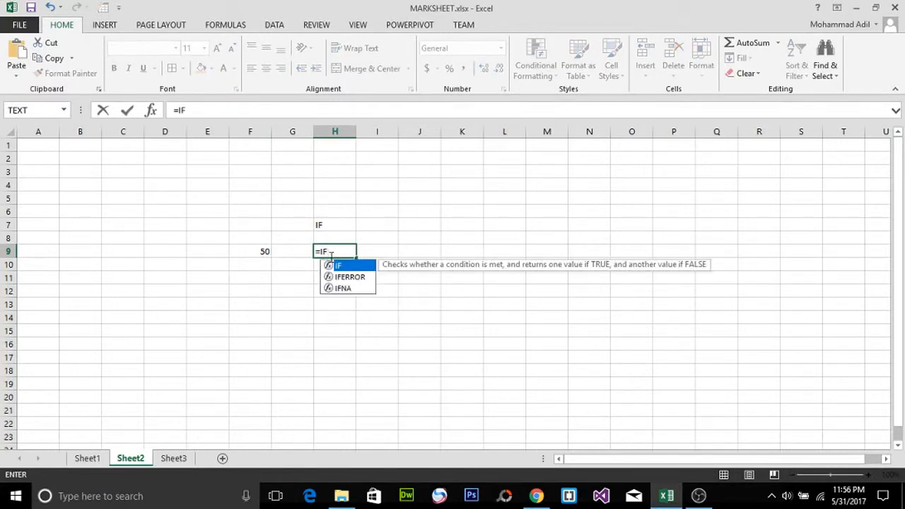
text(()
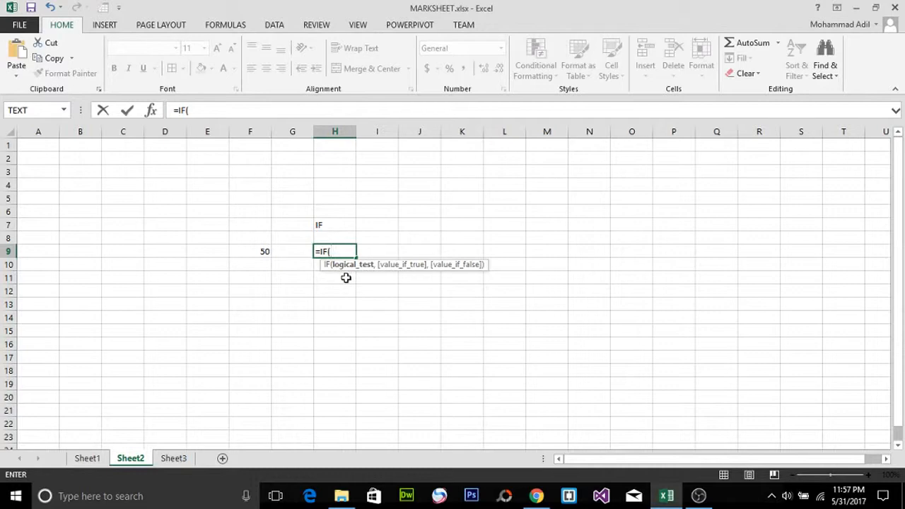
click(251, 252)
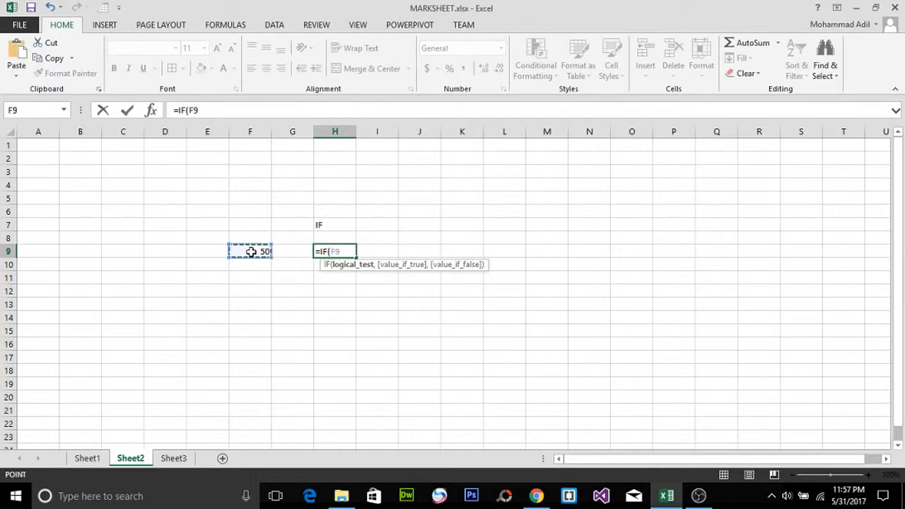
text(>40)
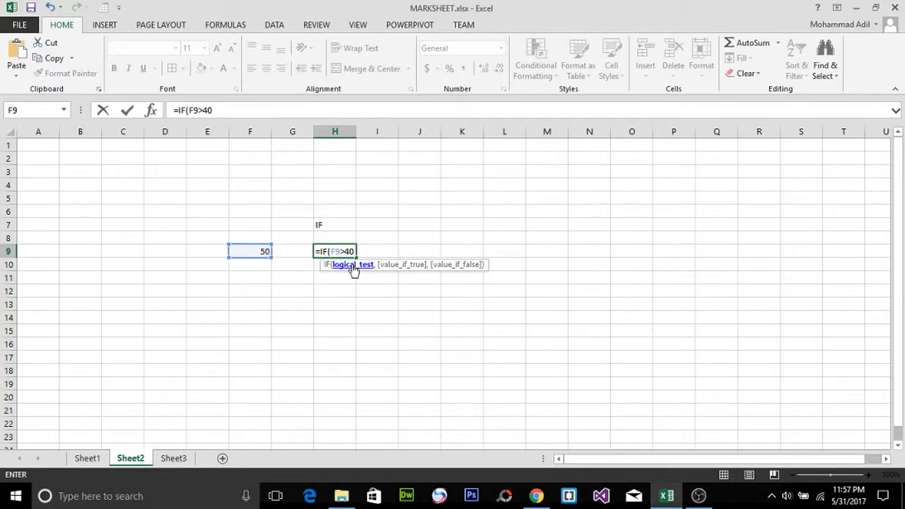
text(,)
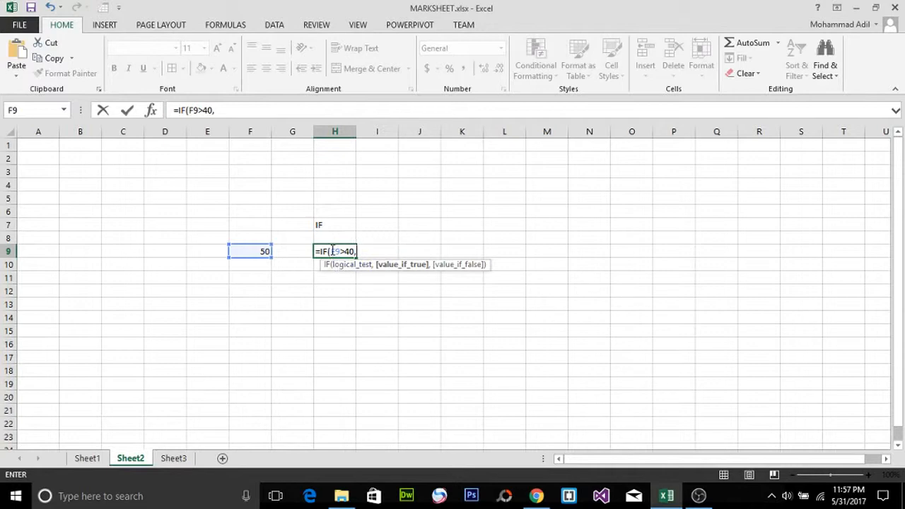
Step: Add "Value is greater" as the formula's value-if-true argument
drag(332, 251, 356, 252)
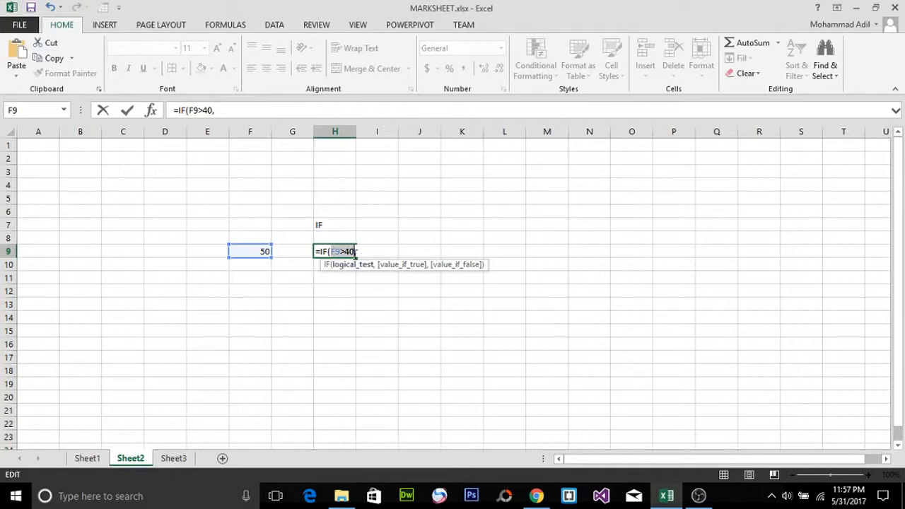
click(367, 253)
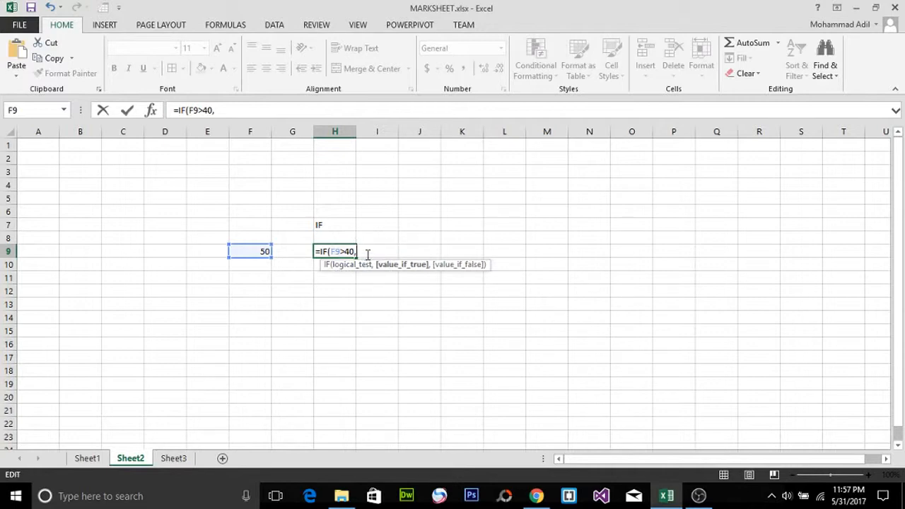
text("Value is )
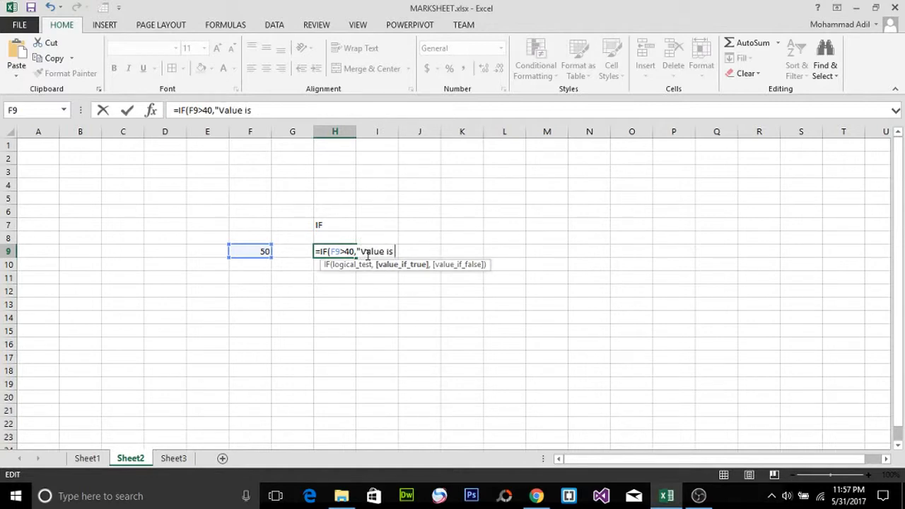
text(greater)
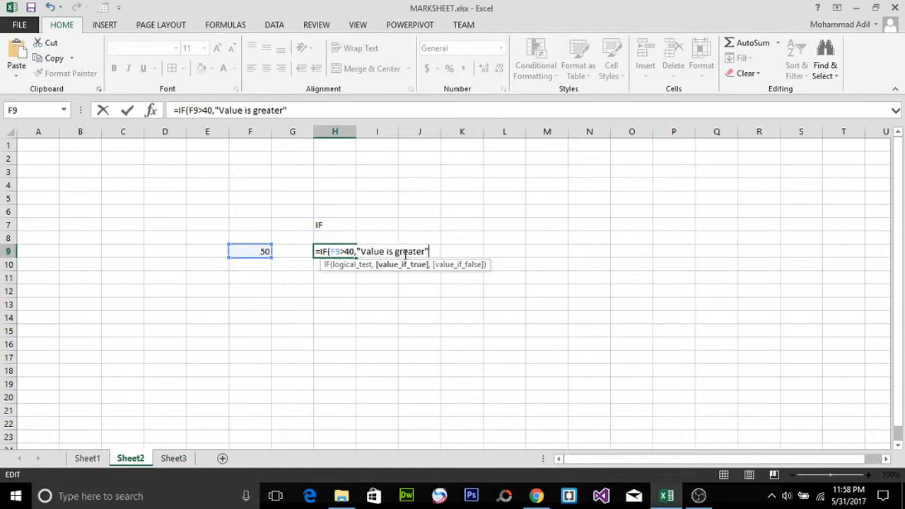
Step: Highlight the logical test and value-if-true parts of the formula to examine them
double_click(334, 251)
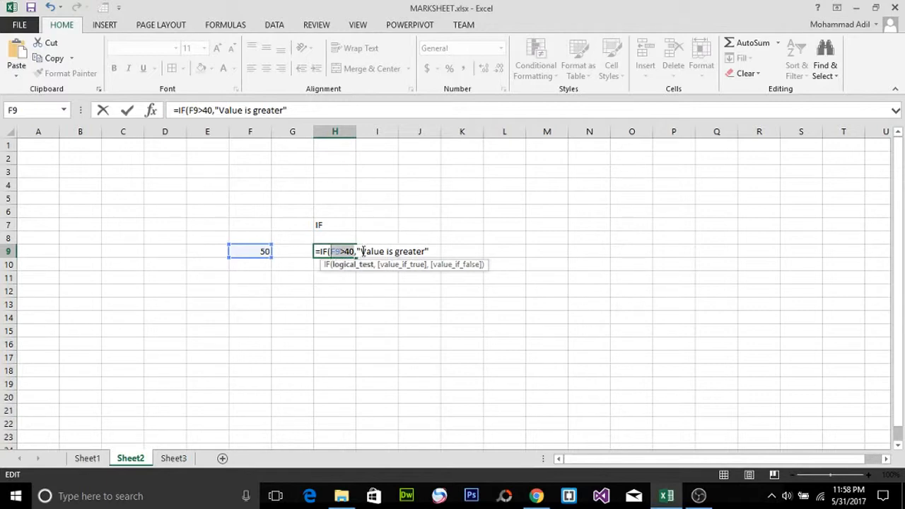
drag(360, 251, 423, 254)
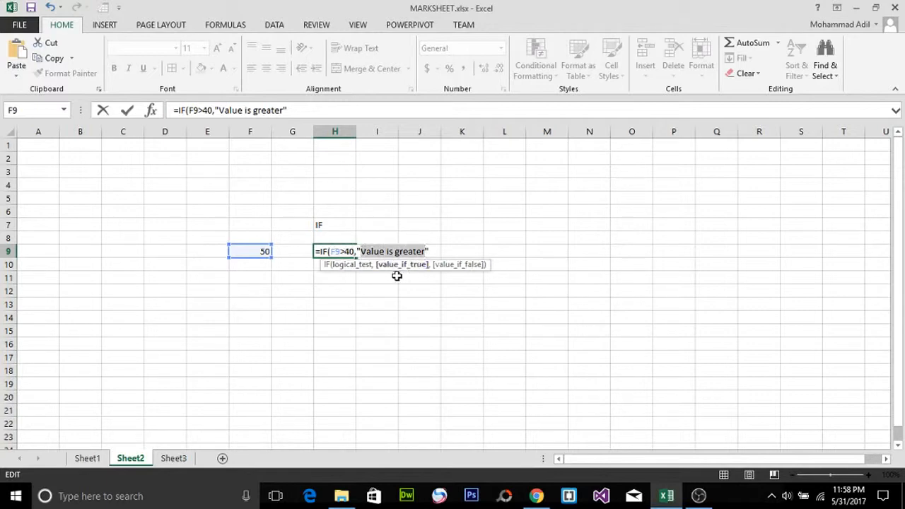
click(433, 251)
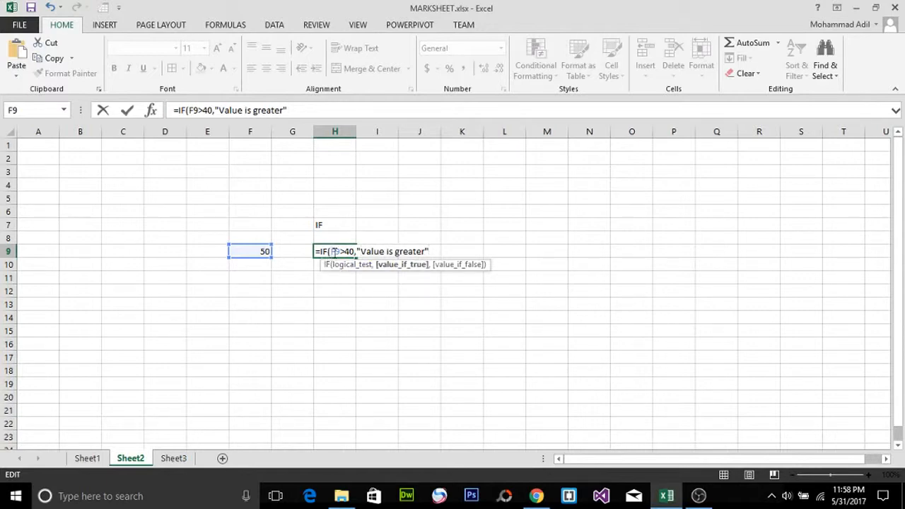
drag(331, 252, 354, 252)
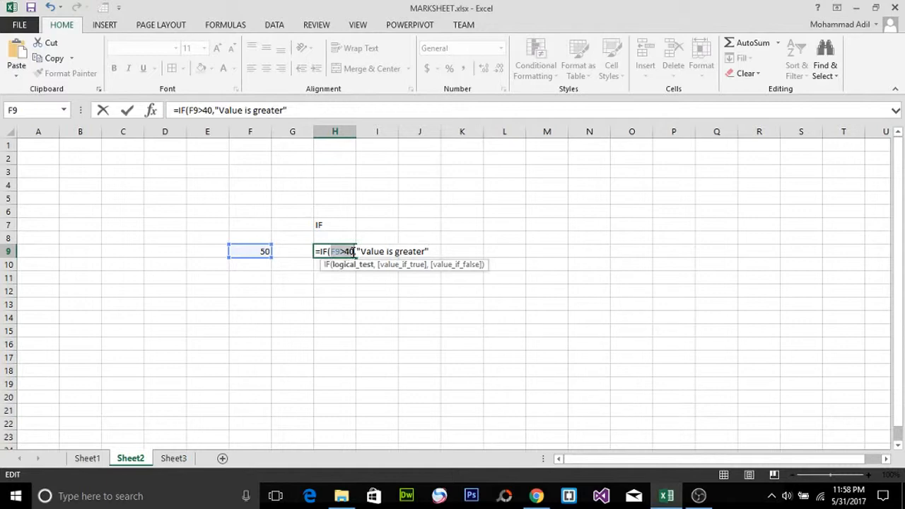
click(435, 251)
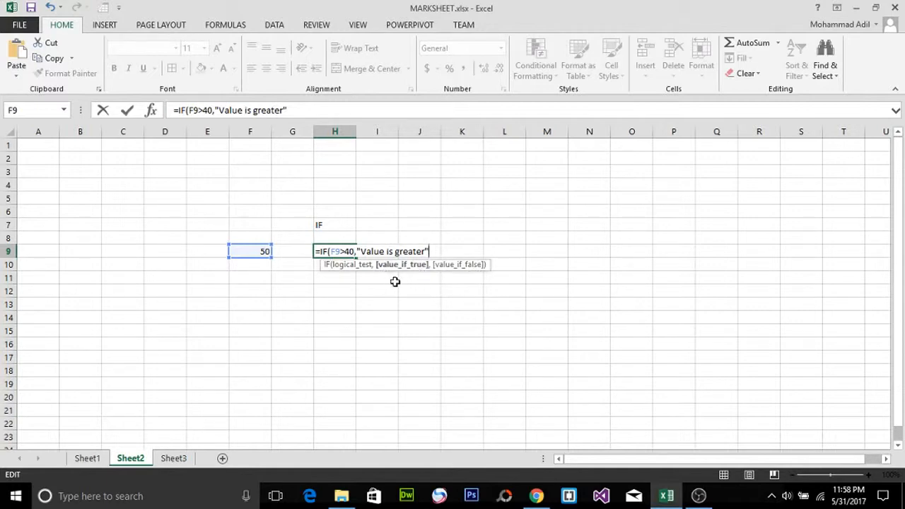
Step: Add "Value is less" as the value-if-false argument, close the parenthesis and commit the formula
text(,)
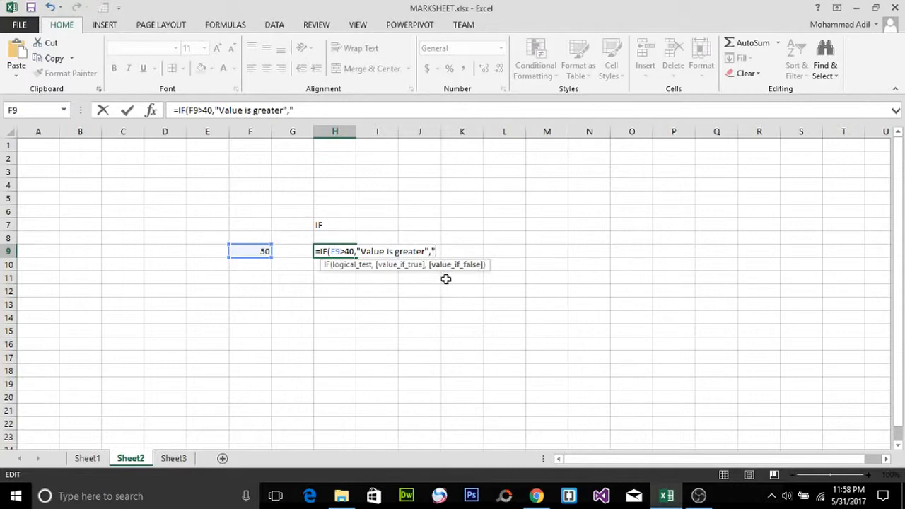
text("Value is less)
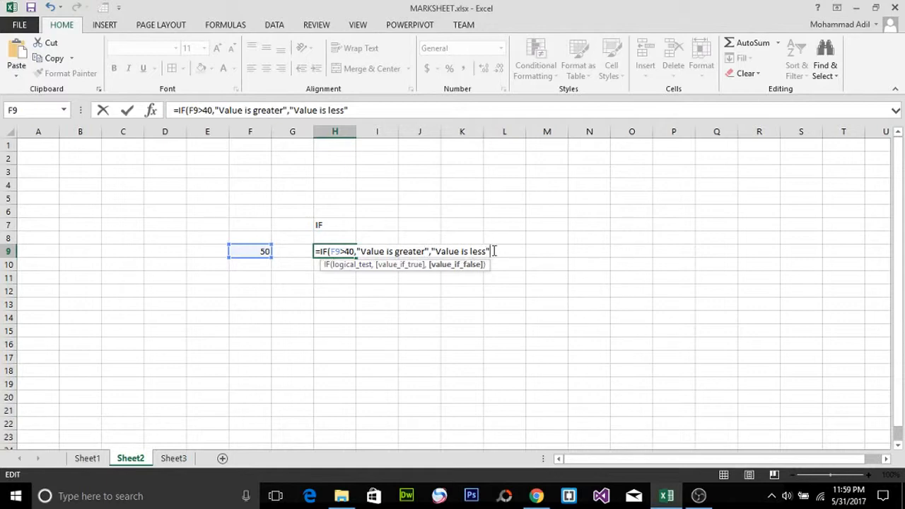
text())
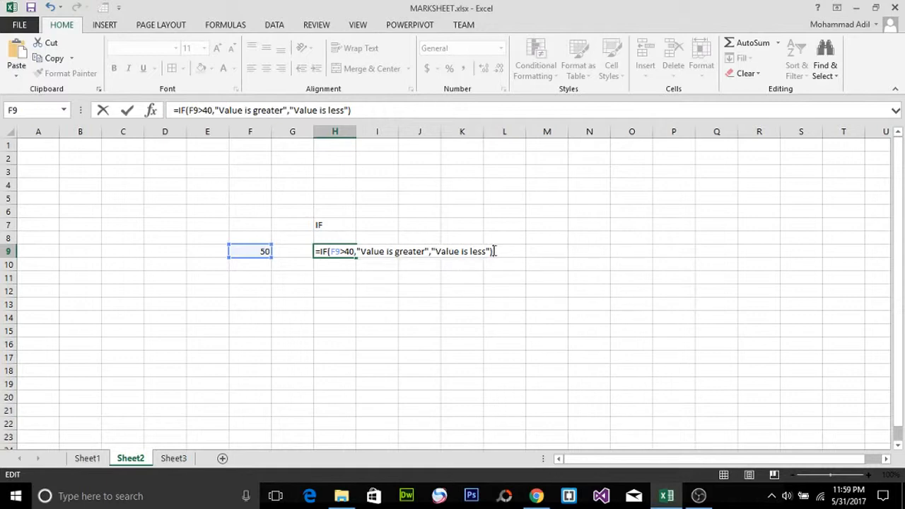
key(Return)
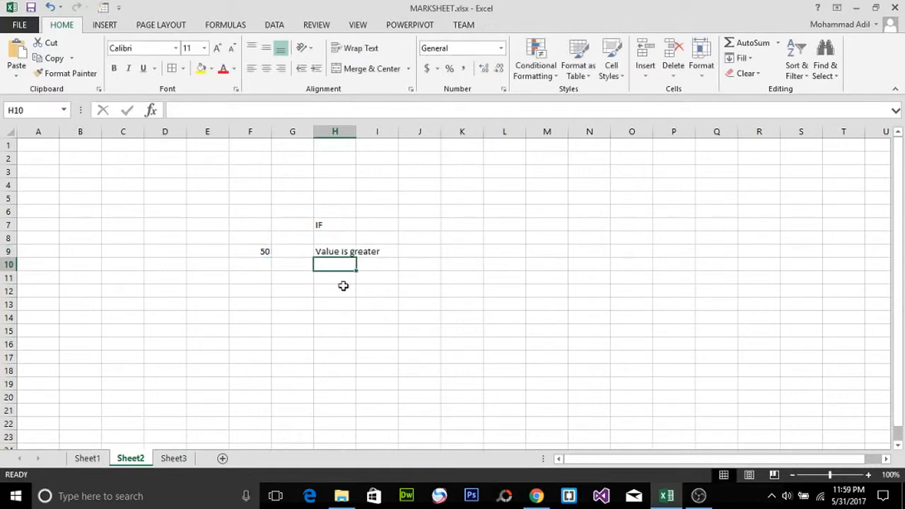
Step: Widen column H and reopen the H9 formula to review its value-if-true argument
drag(355, 132, 388, 133)
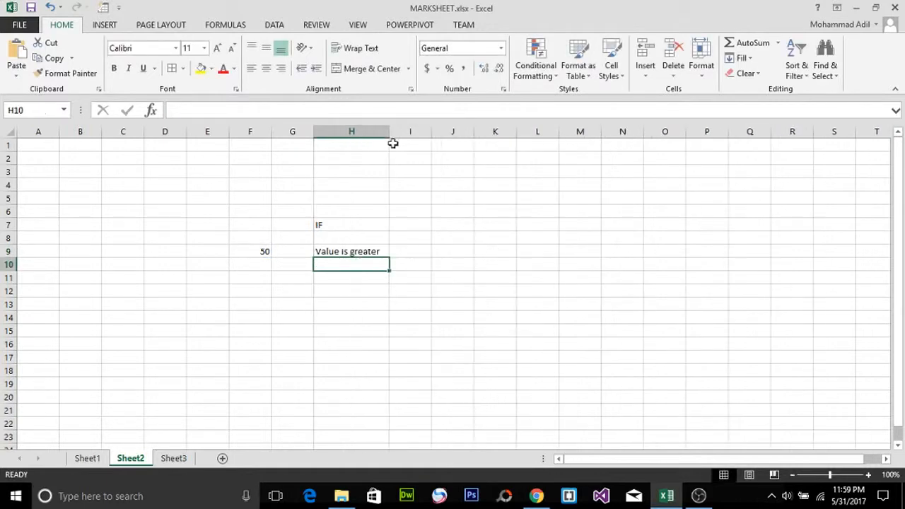
click(366, 252)
double_click(366, 252)
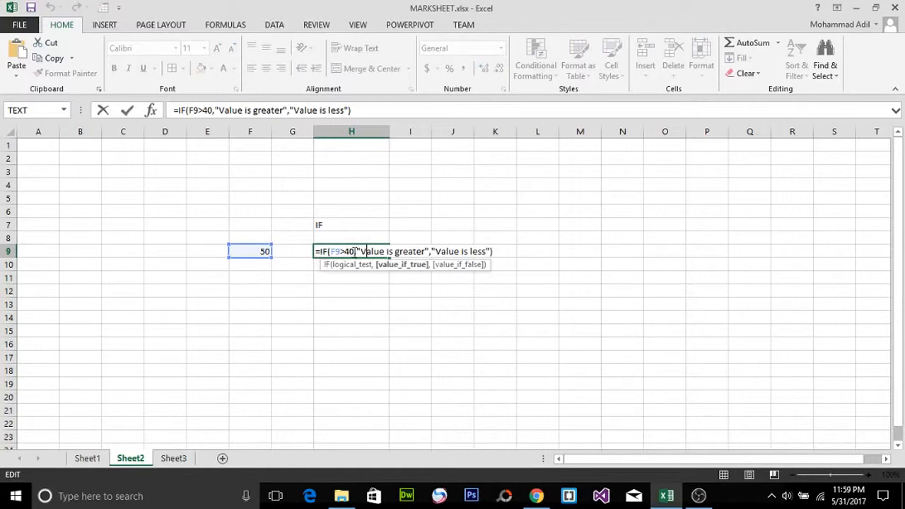
drag(354, 252, 424, 251)
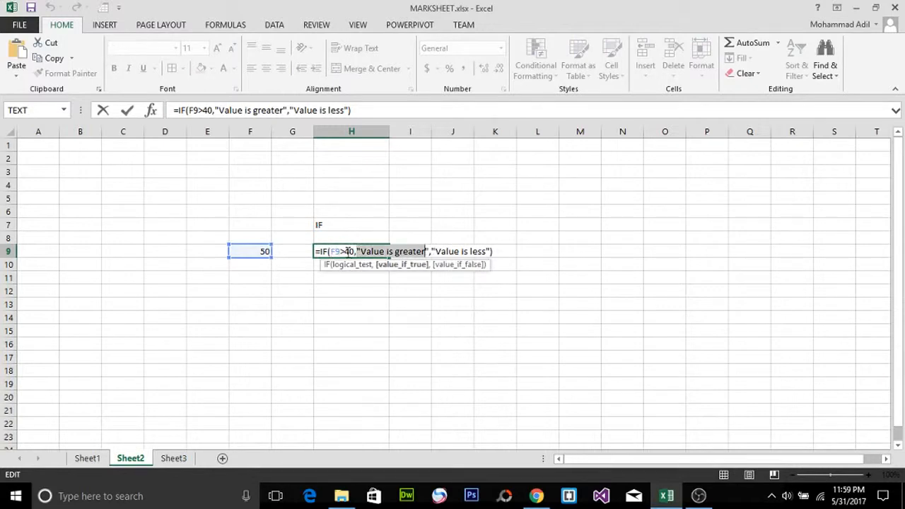
key(Return)
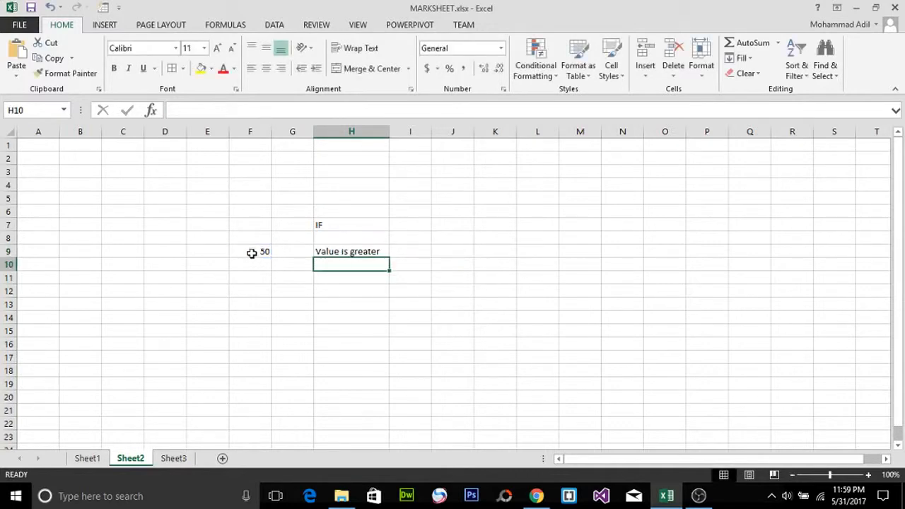
Step: Change the test value in F9 to 30
click(262, 253)
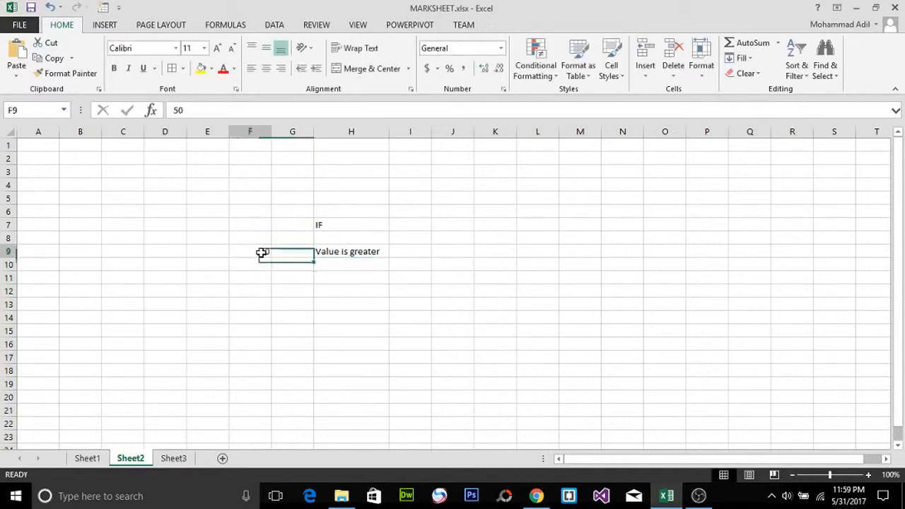
key(BackSpace)
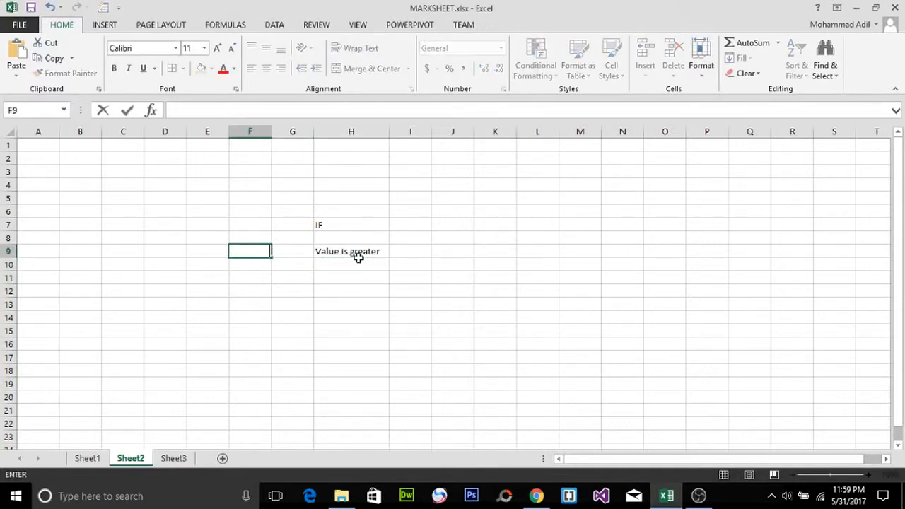
text(30)
key(Return)
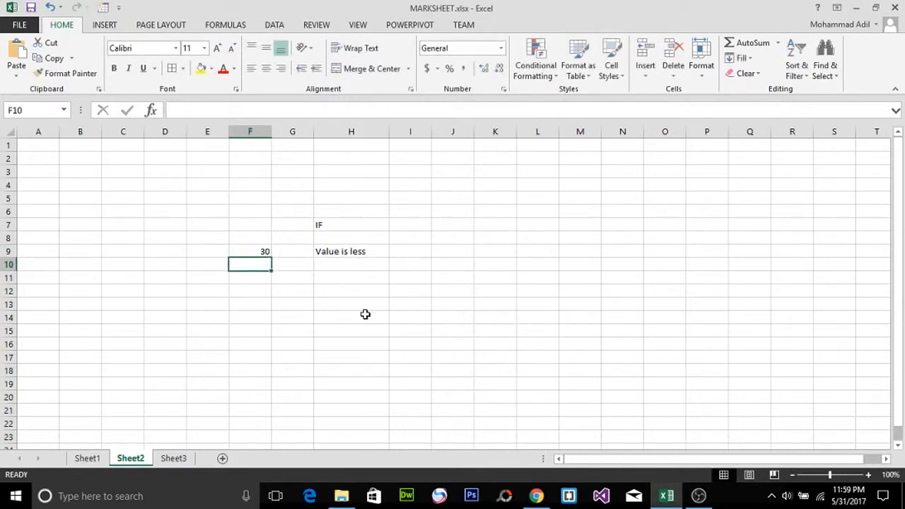
Step: Reopen the H9 formula and examine its arguments, especially the value-if-false text
double_click(376, 251)
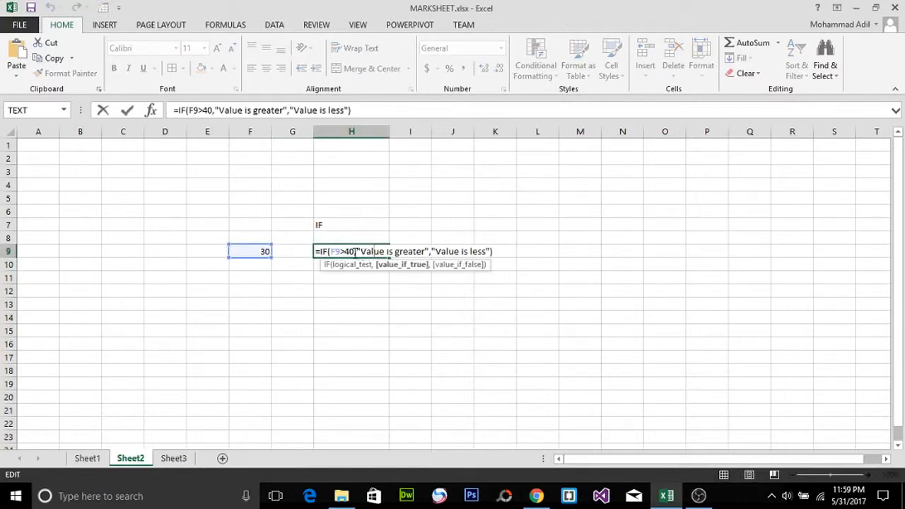
drag(358, 252, 333, 252)
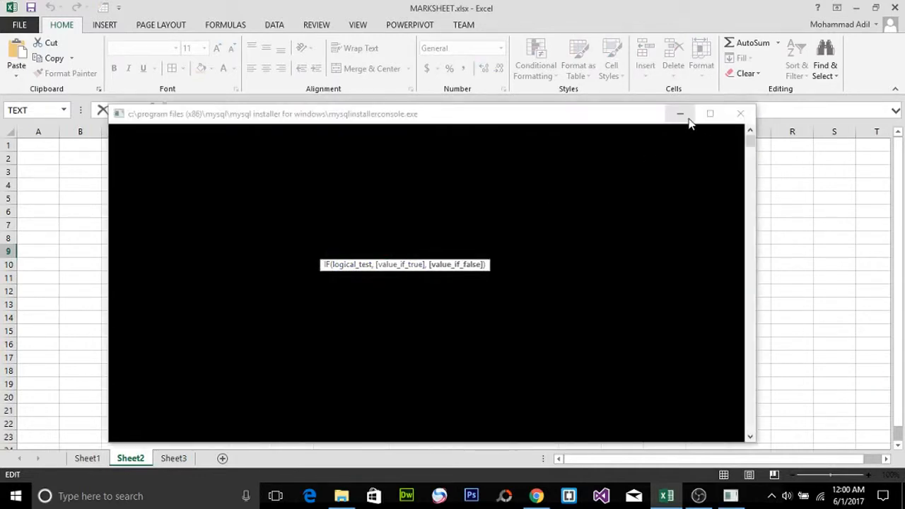
click(681, 115)
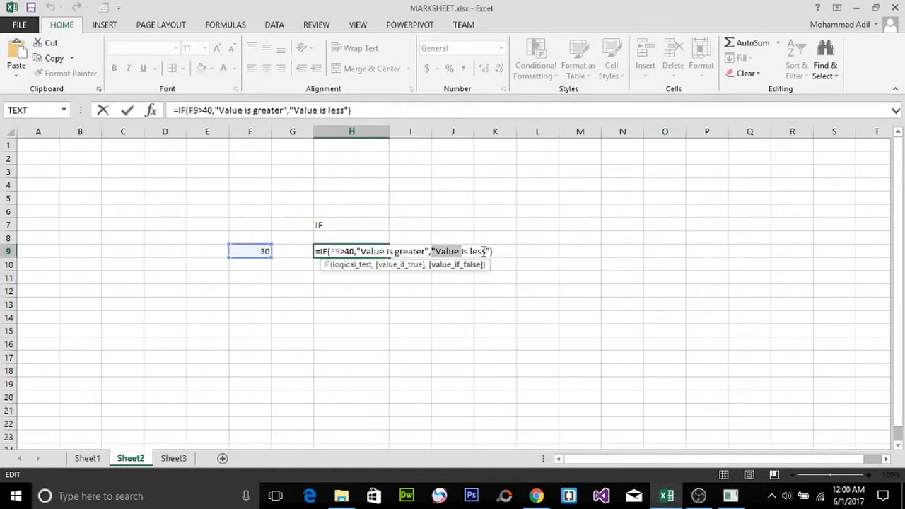
click(481, 253)
click(501, 251)
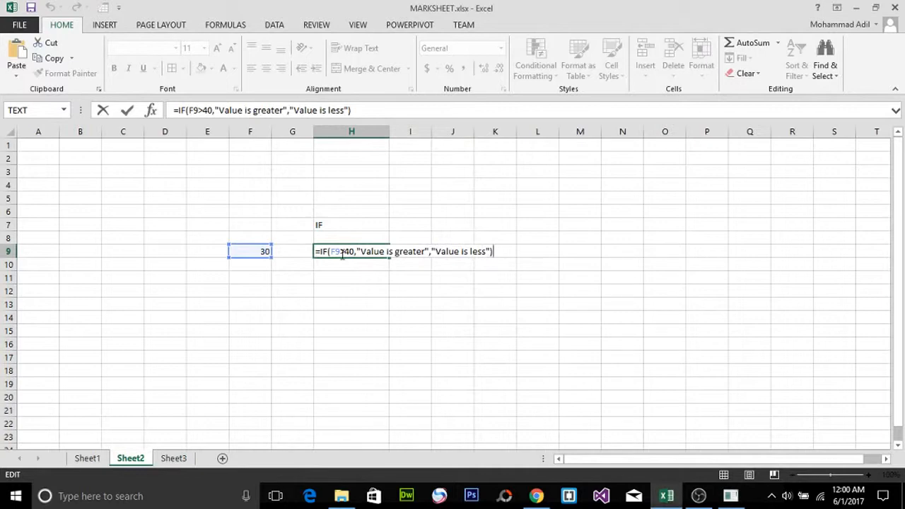
click(465, 251)
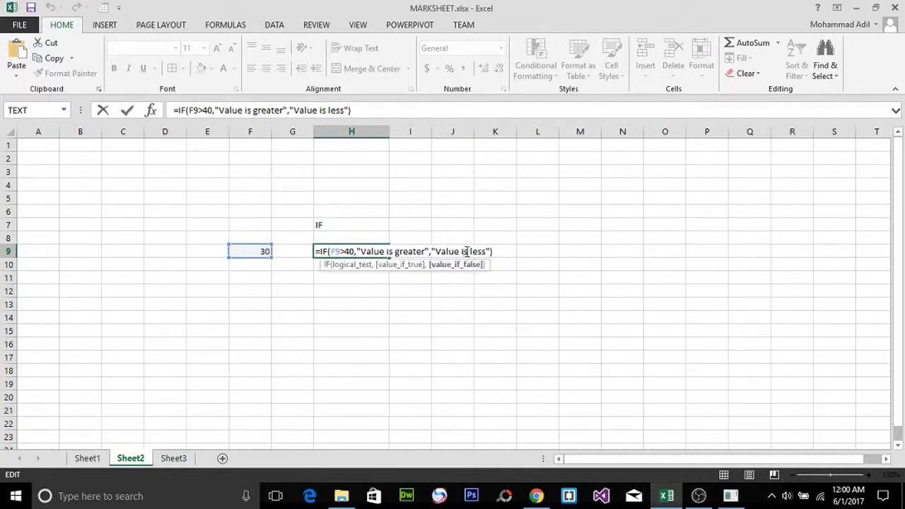
click(382, 252)
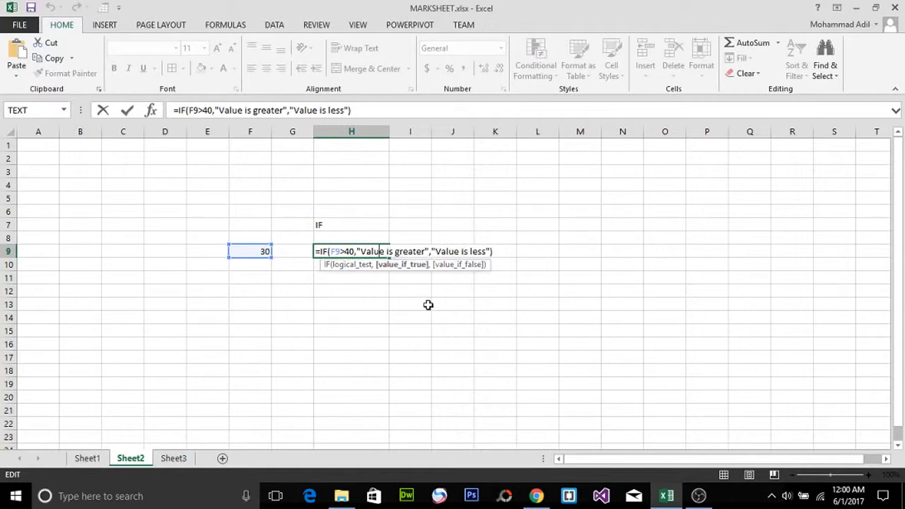
click(501, 253)
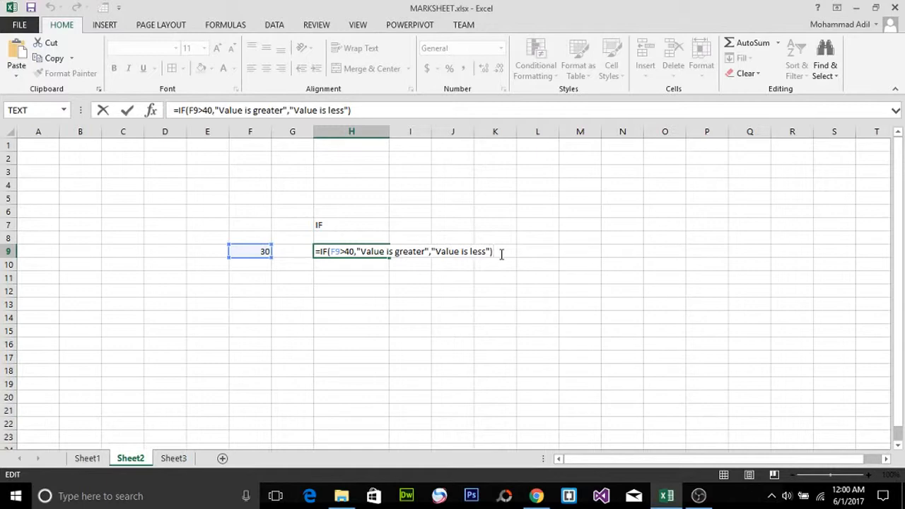
key(Return)
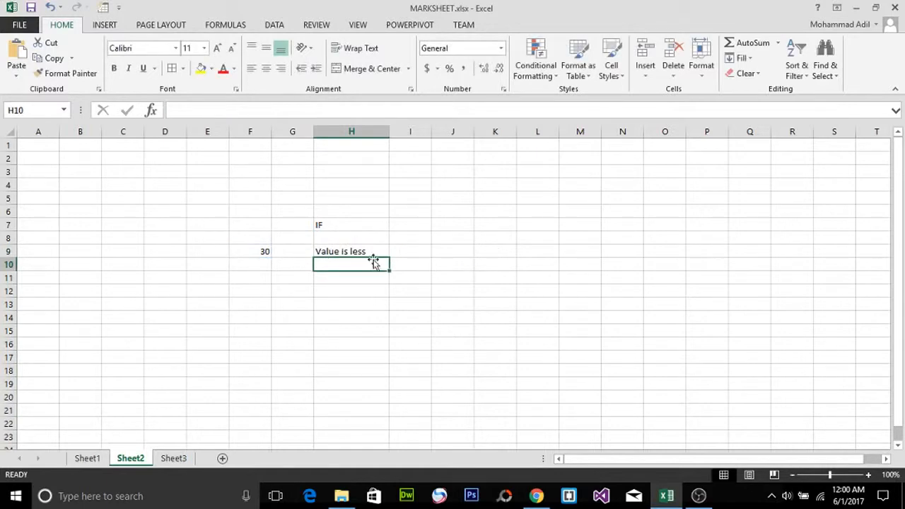
Step: Label I9 "single if" and I10 "nested if"
click(413, 251)
text(si)
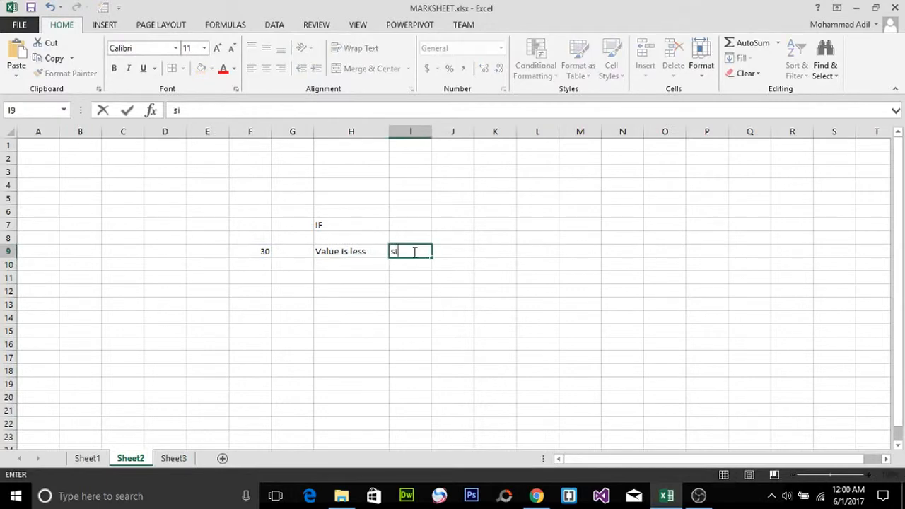
text(ngle if)
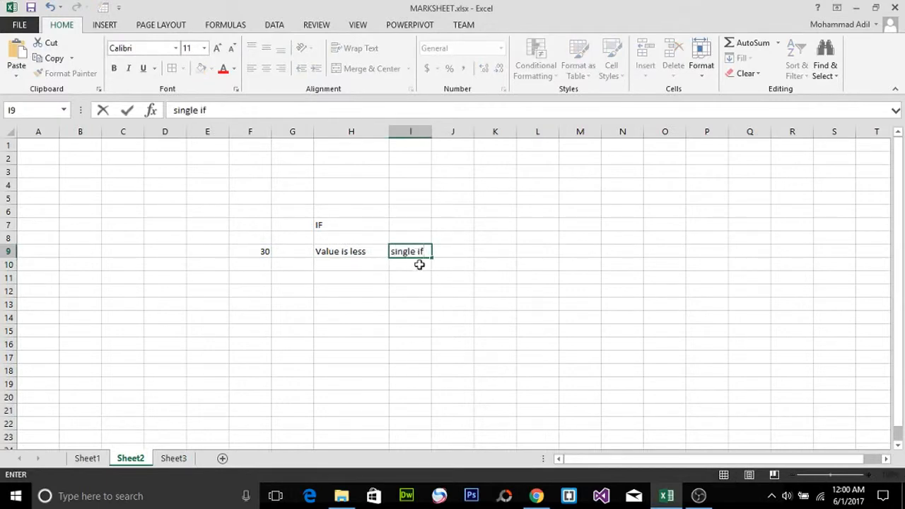
key(Return)
text(neste)
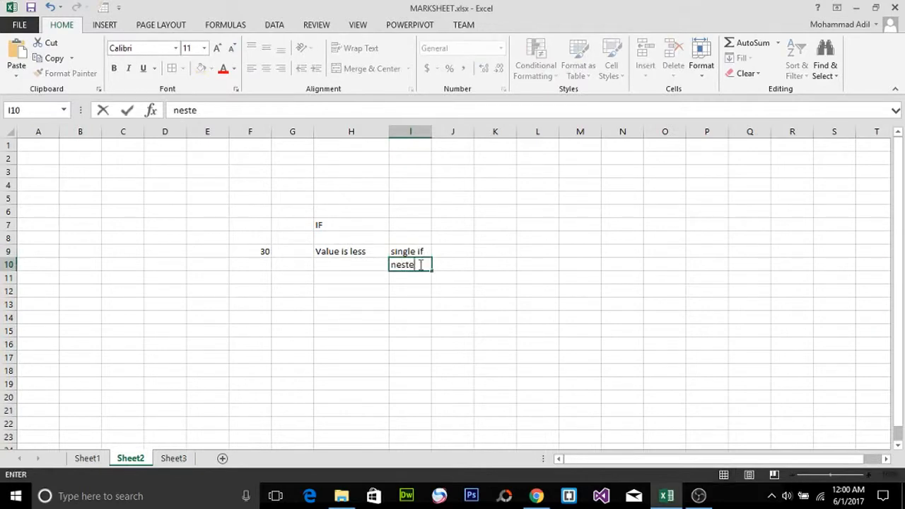
text(d if)
click(337, 289)
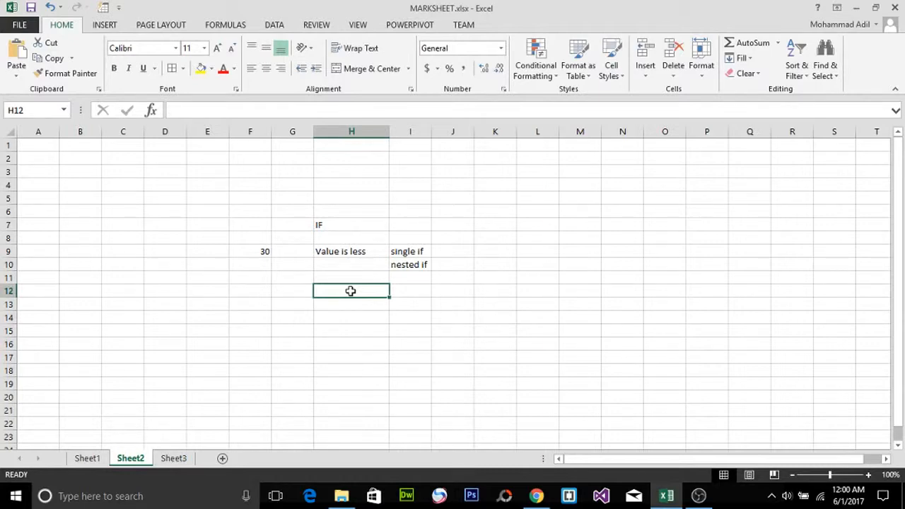
Step: Begin an IF formula in H12 with a logical test of whether F9 is greater than 70
text(=if)
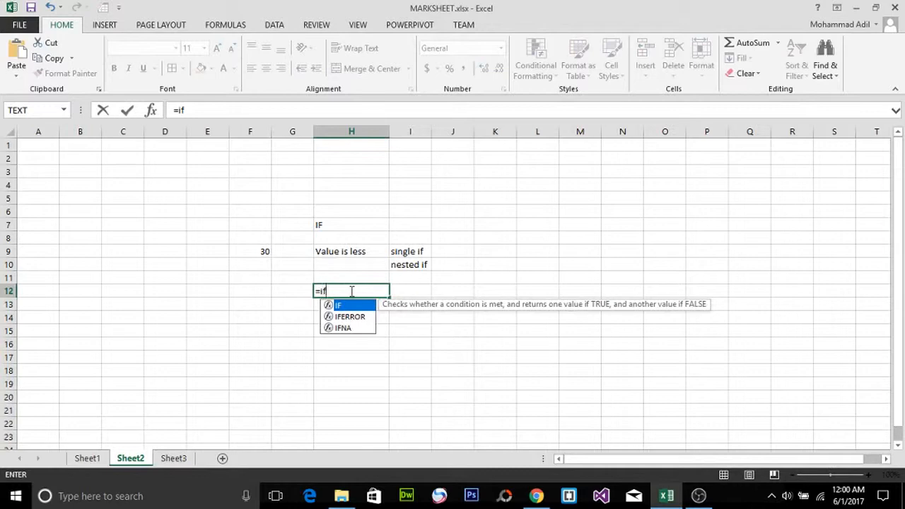
key(Tab)
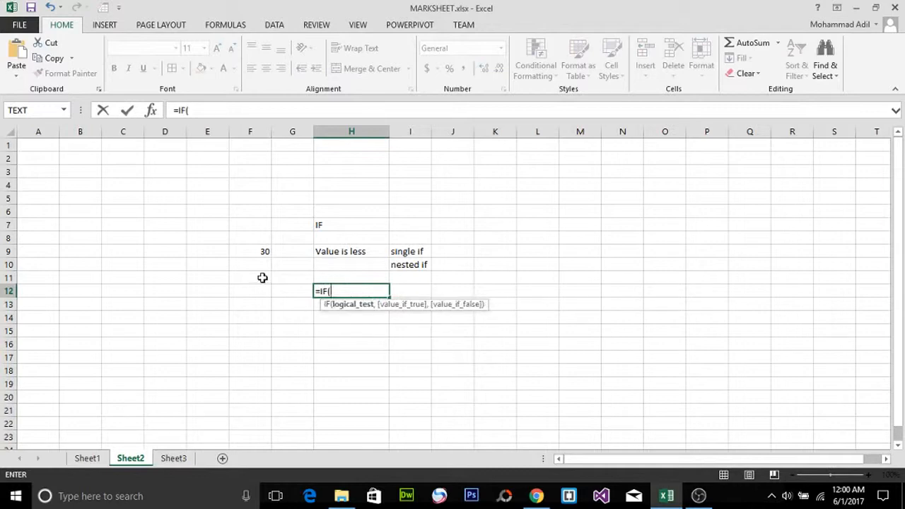
click(243, 249)
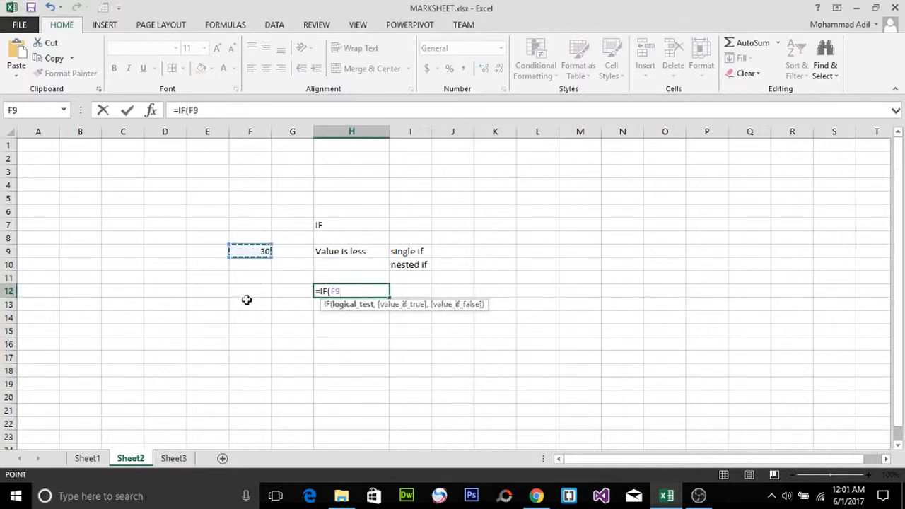
text(>70)
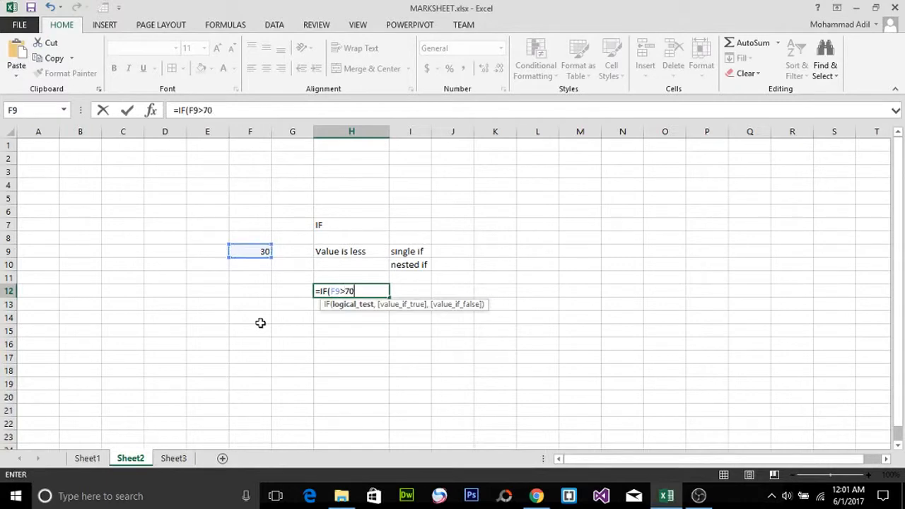
text(,)
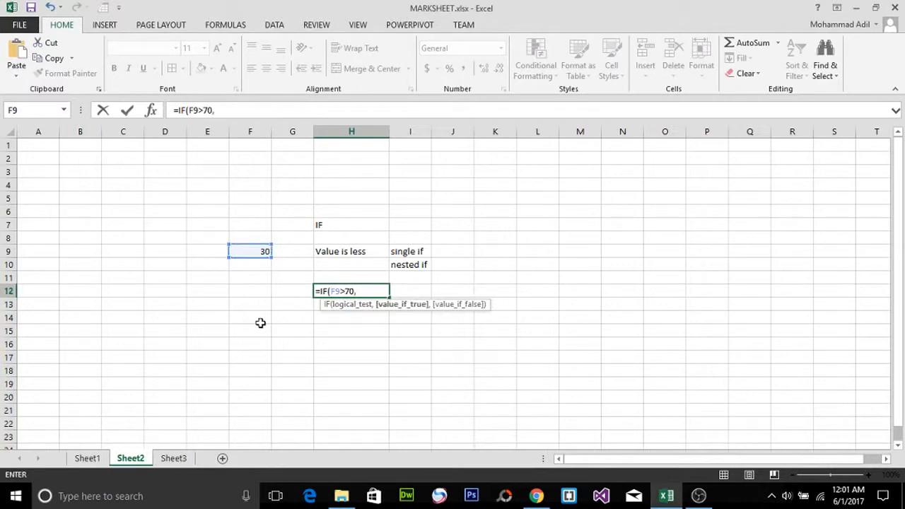
text("A)
Step: Add "above 70" as the formula's value-if-true argument
key(BackSpace)
text(above 70)
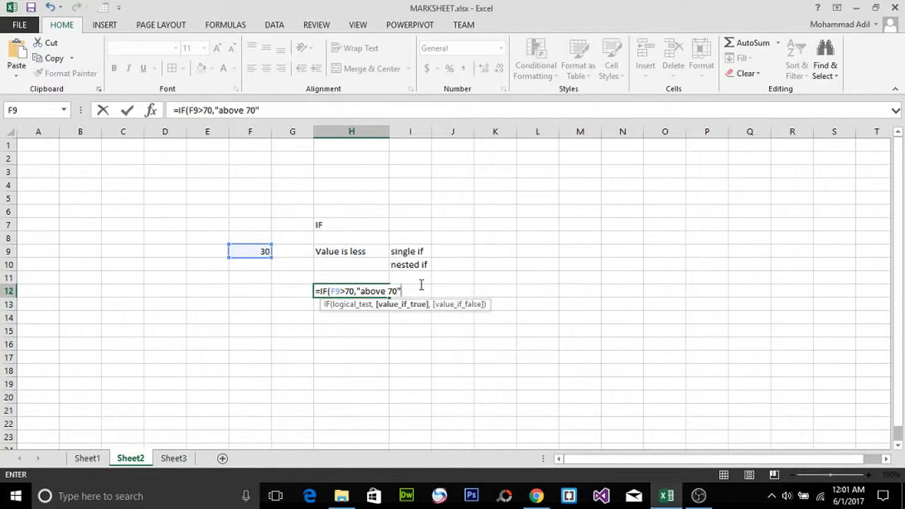
Step: Nest a second IF as the value-if-false, testing F9>50 and returning "above 50" if true
text(,)
text(if)
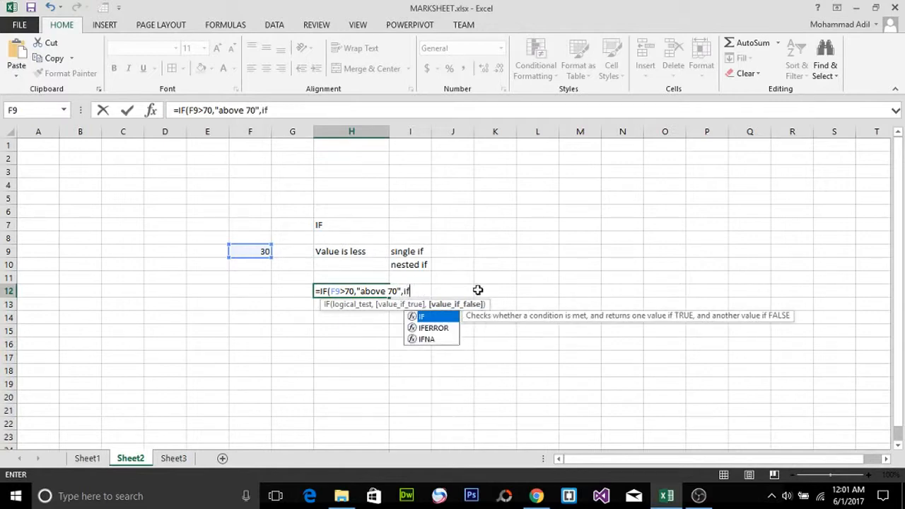
key(Tab)
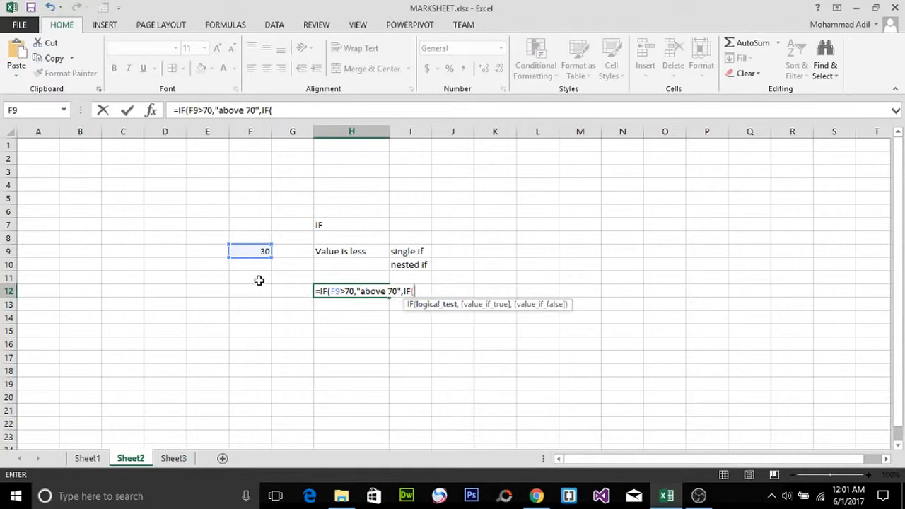
click(259, 251)
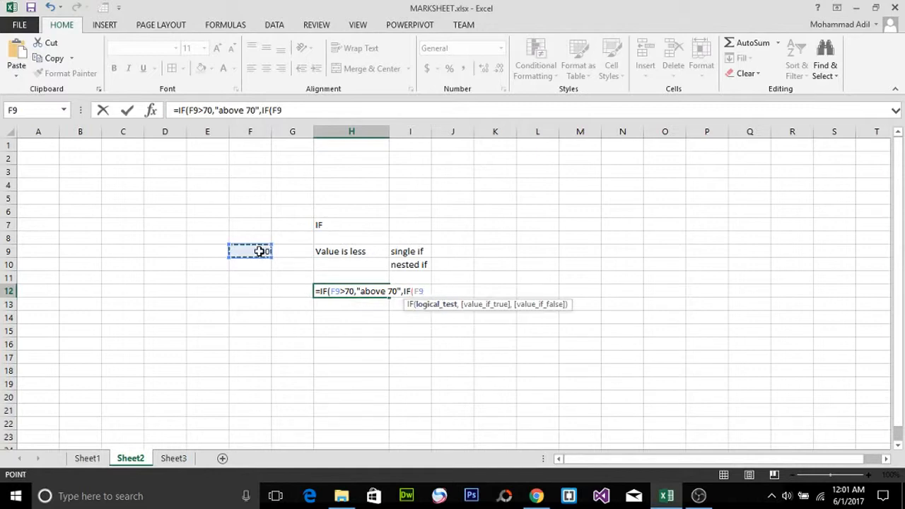
text(>50)
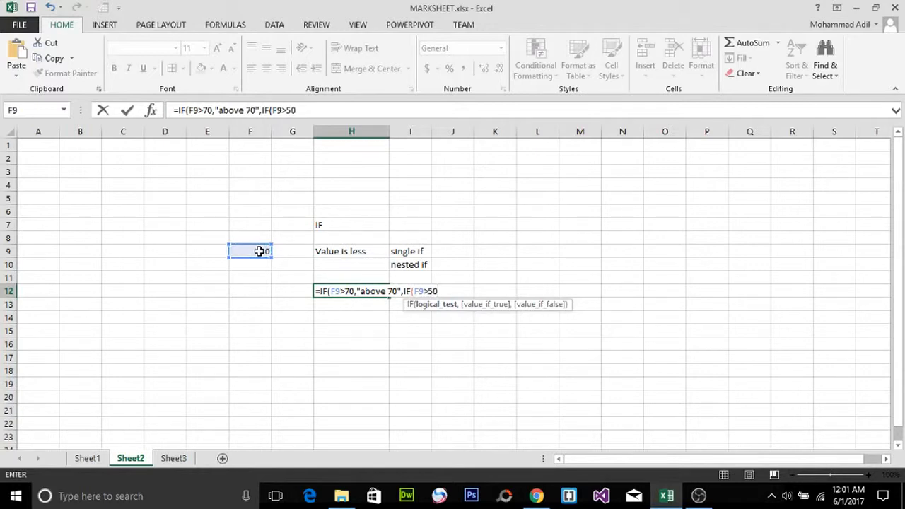
text(,")
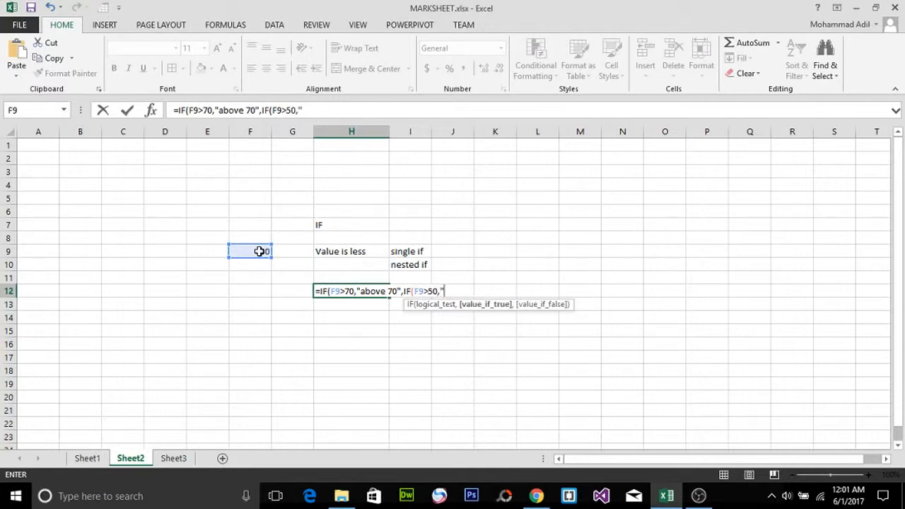
text(above 50)
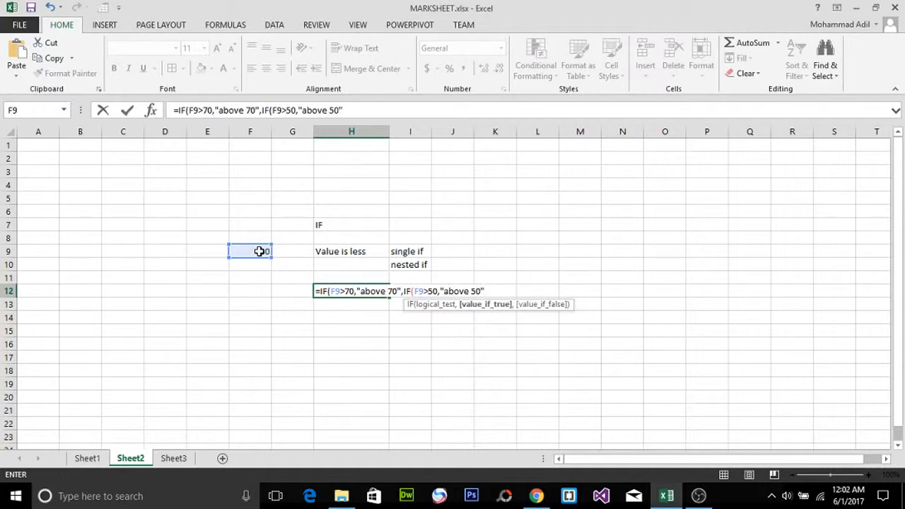
text(",)
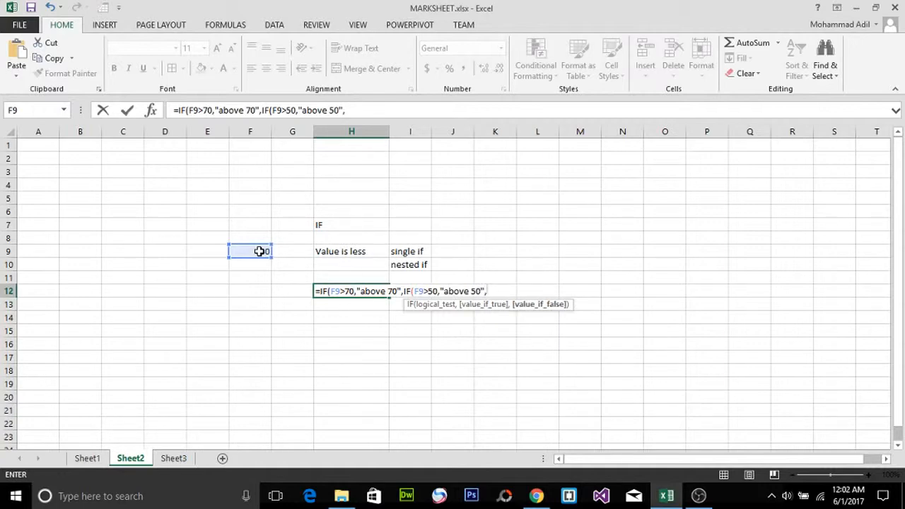
text(if)
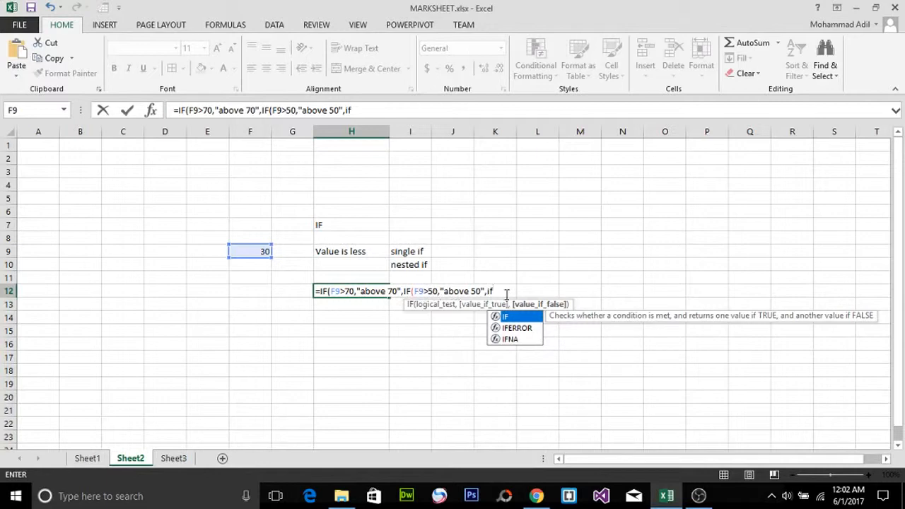
Step: Nest a third IF as the value-if-false, testing F9>30 and returning "above 30" if true
key(Tab)
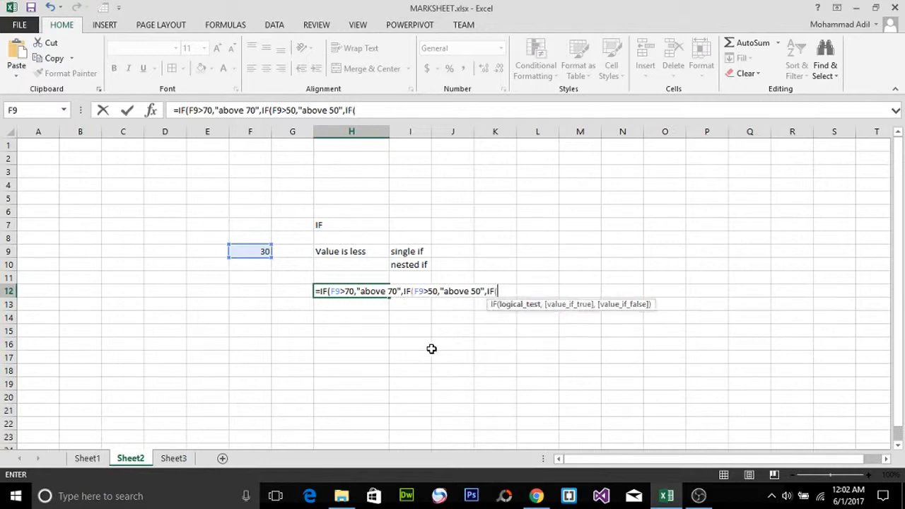
click(255, 253)
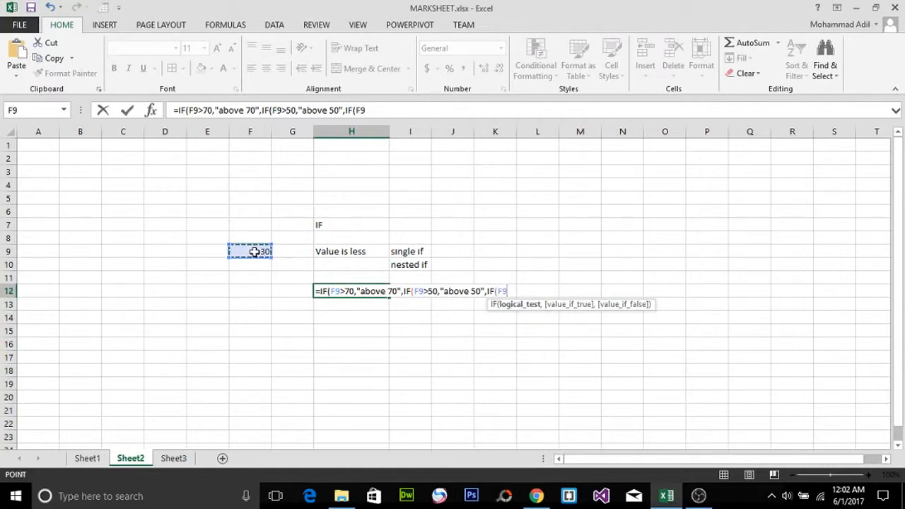
text(>30)
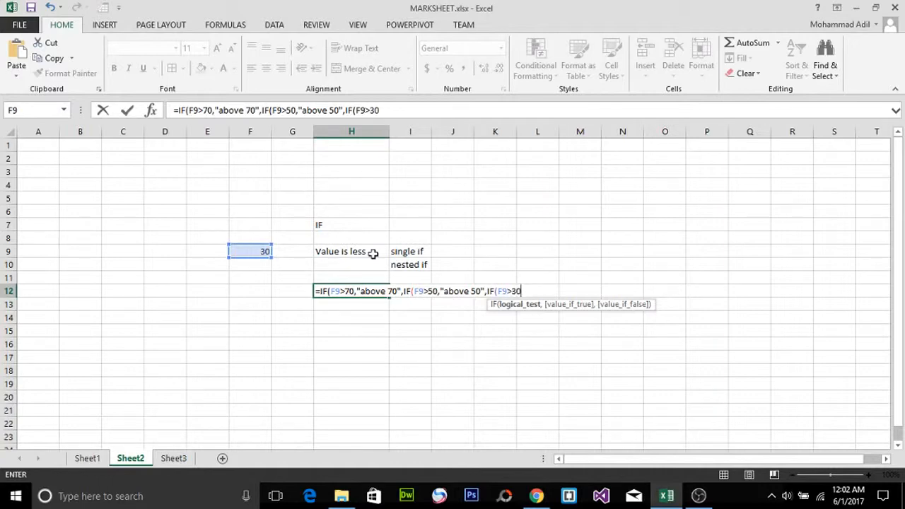
text(,"ab)
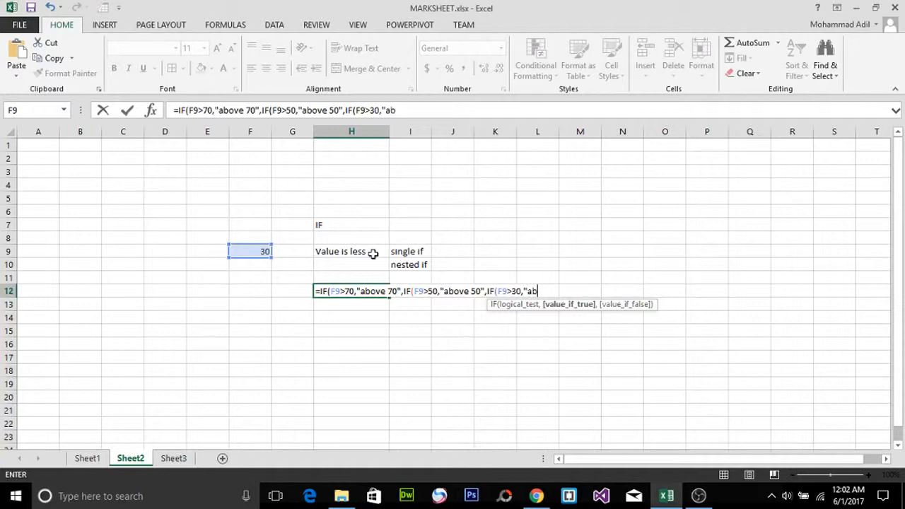
text(ove 30)
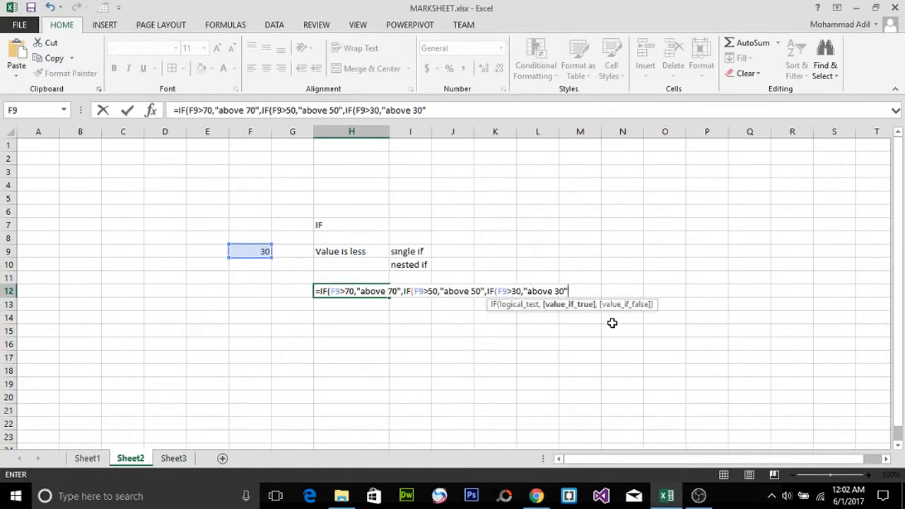
Step: Add "value is less" as the final value-if-false, close all three IFs and enter the formula in H12
text(,)
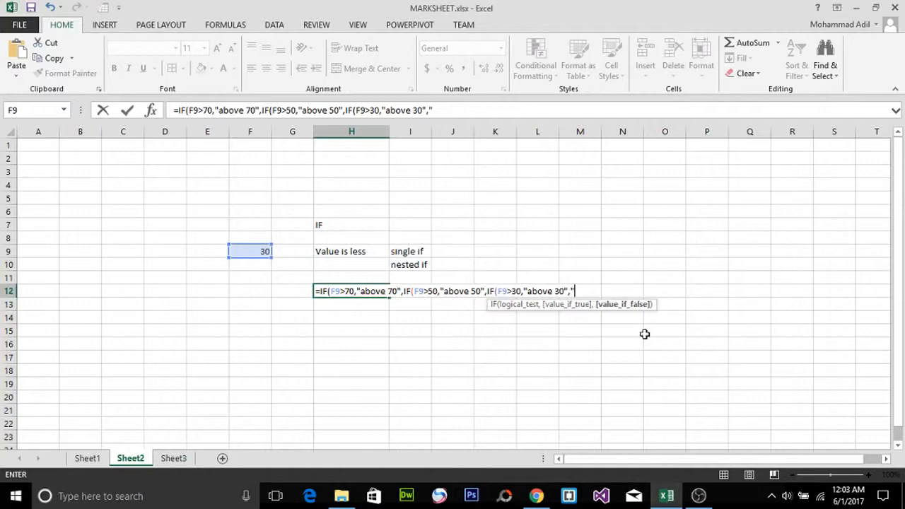
text("value is less)
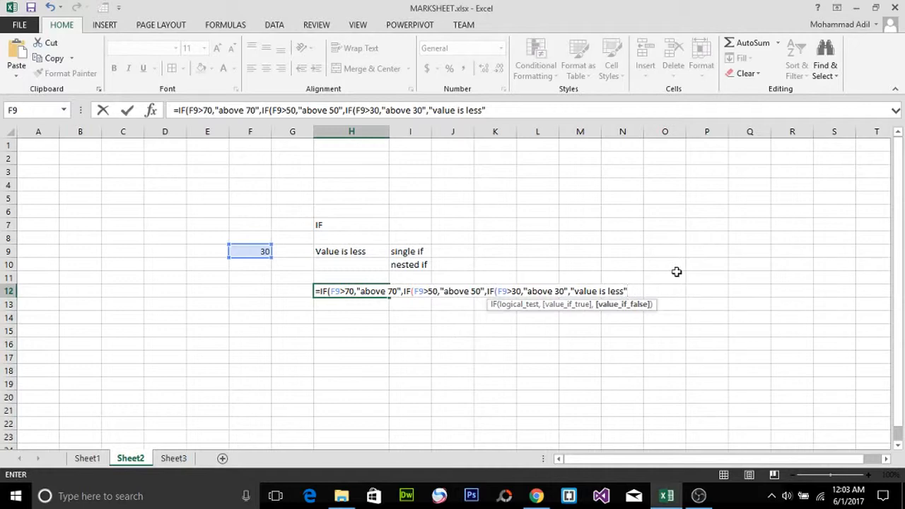
text()))
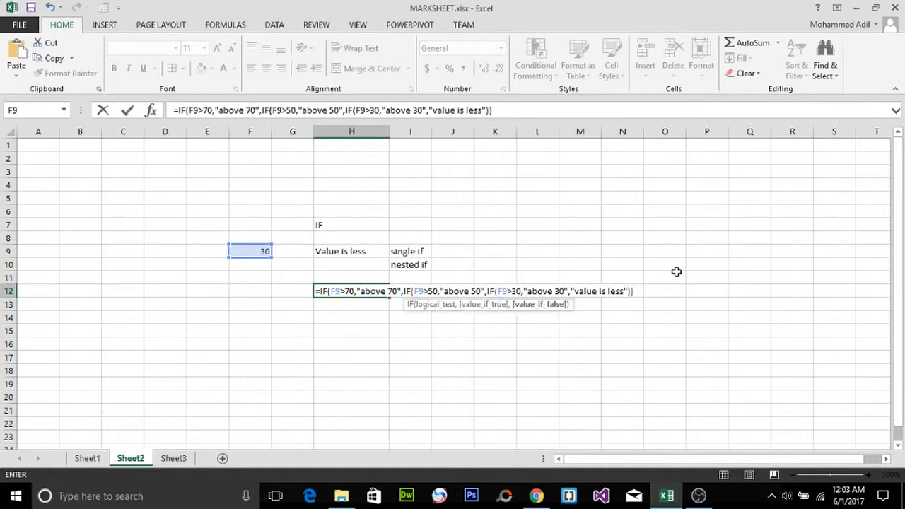
text())
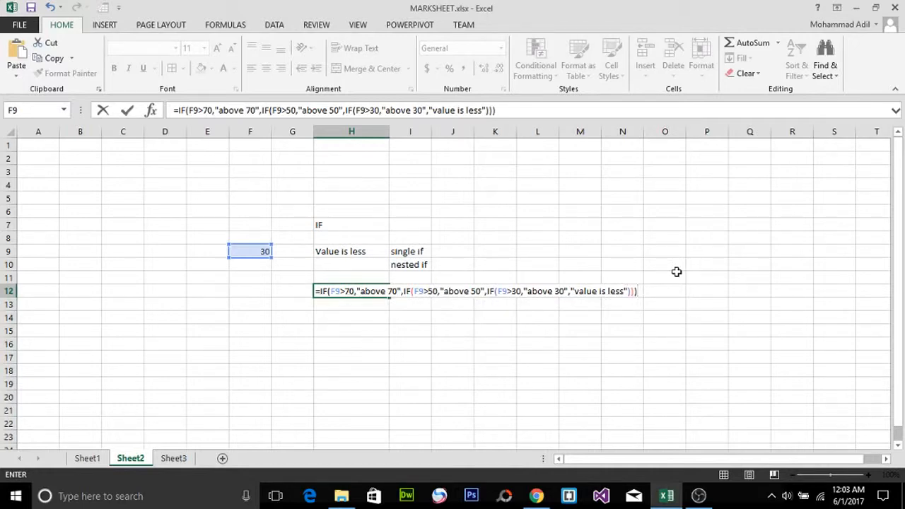
key(Return)
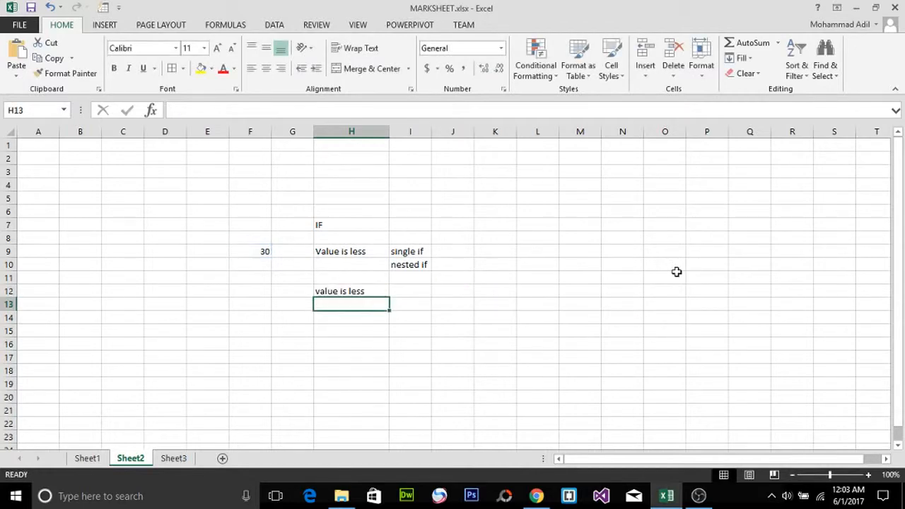
Step: Set F9 to 55 to test the nested IF formula in H12
click(359, 293)
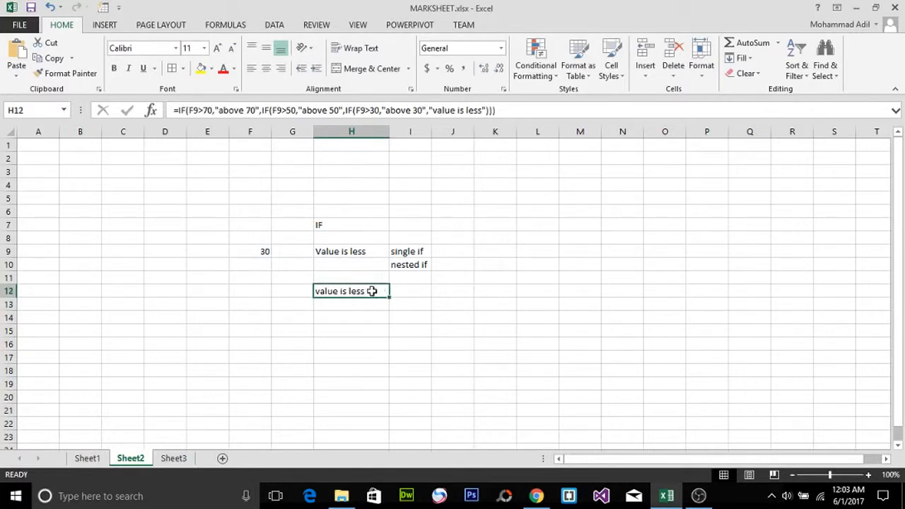
double_click(369, 290)
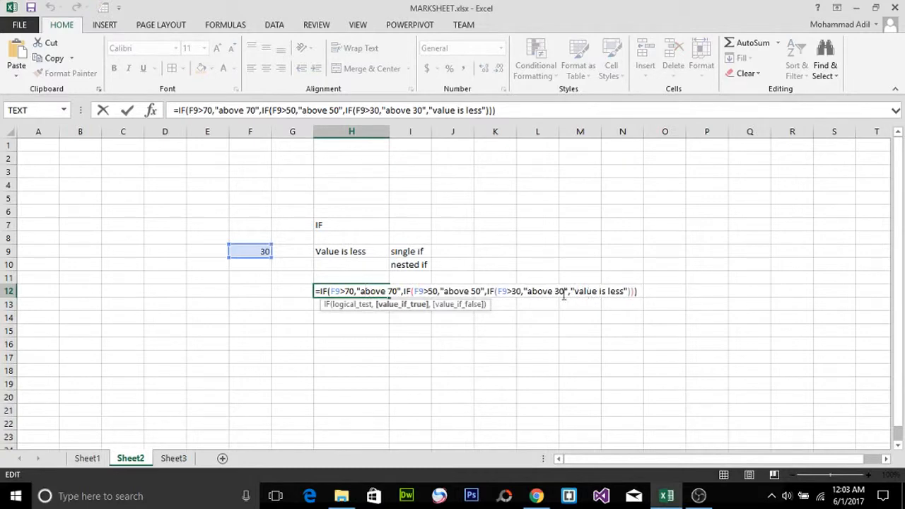
click(347, 291)
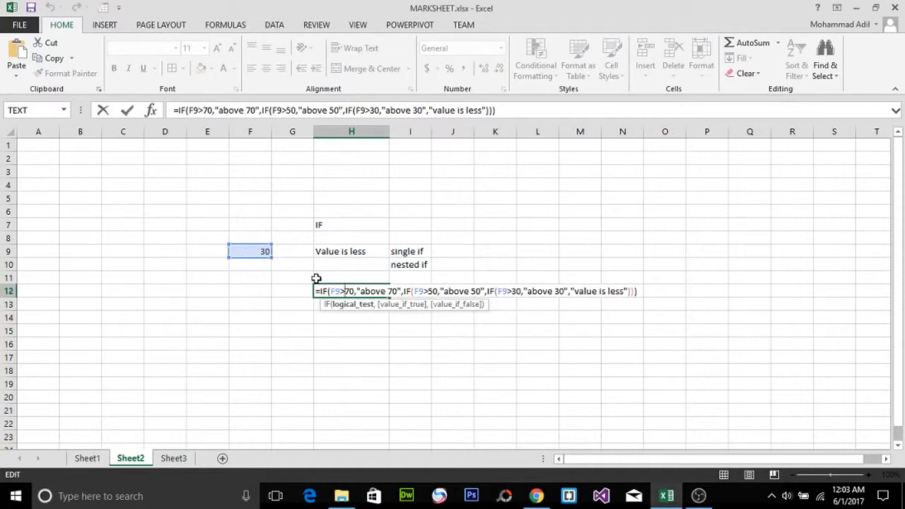
click(424, 290)
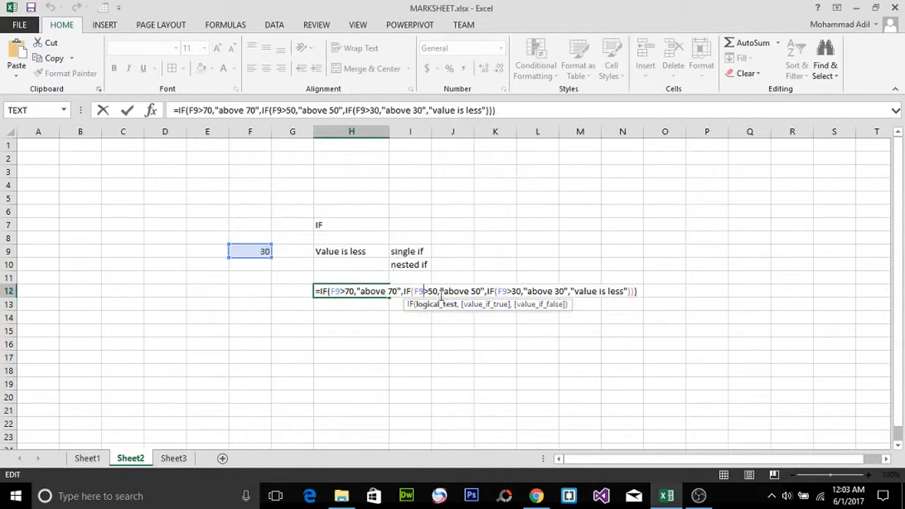
click(512, 291)
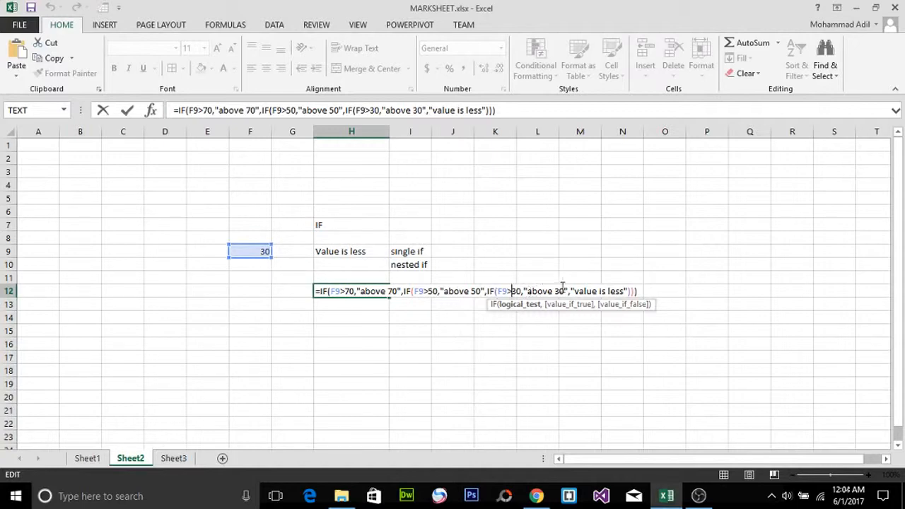
key(Return)
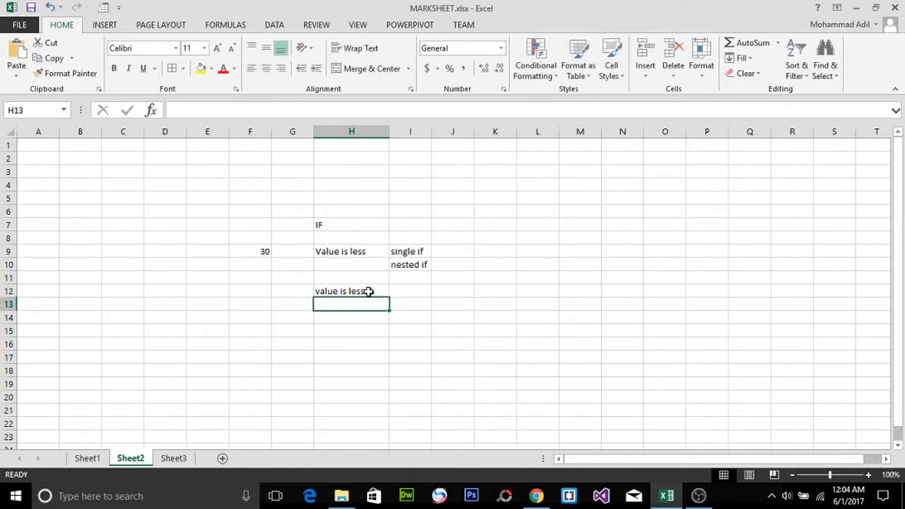
click(368, 292)
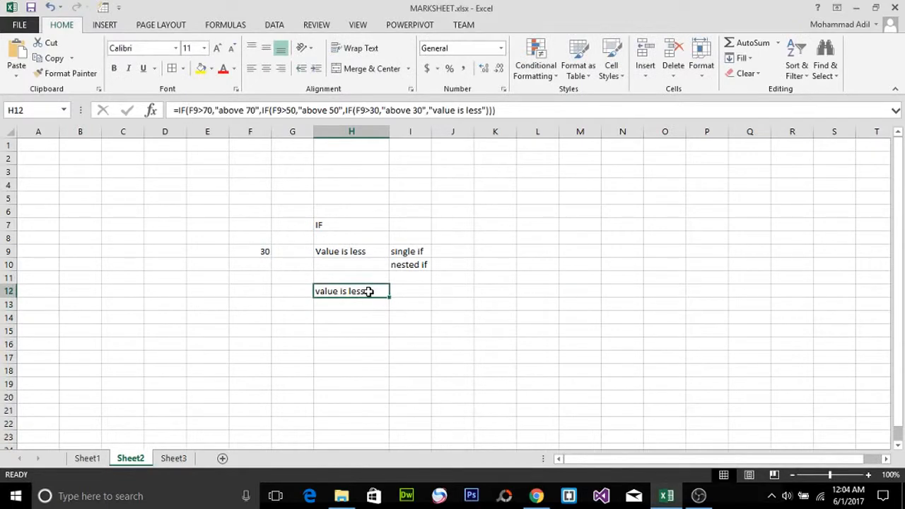
click(251, 252)
key(BackSpace)
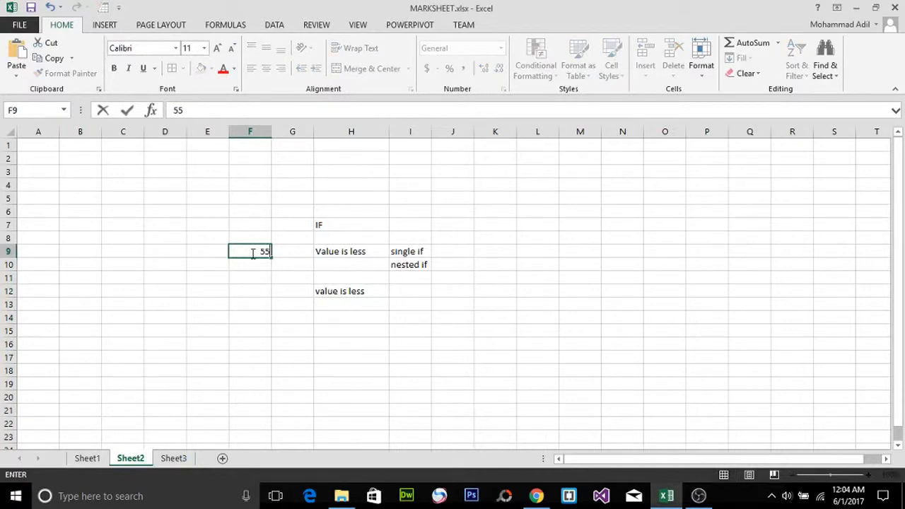
text(55)
key(Return)
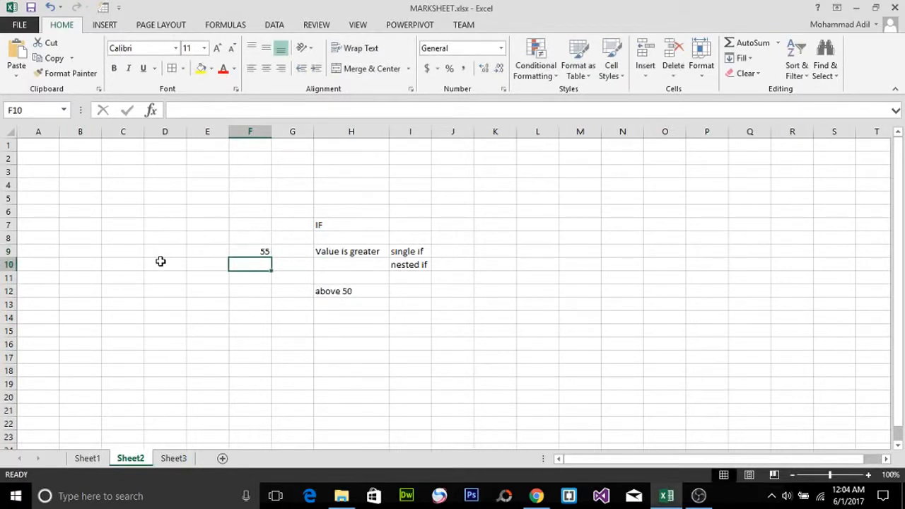
Step: Examine the nested formula in H12 argument by argument, highlighting the "above 50" result text
click(362, 291)
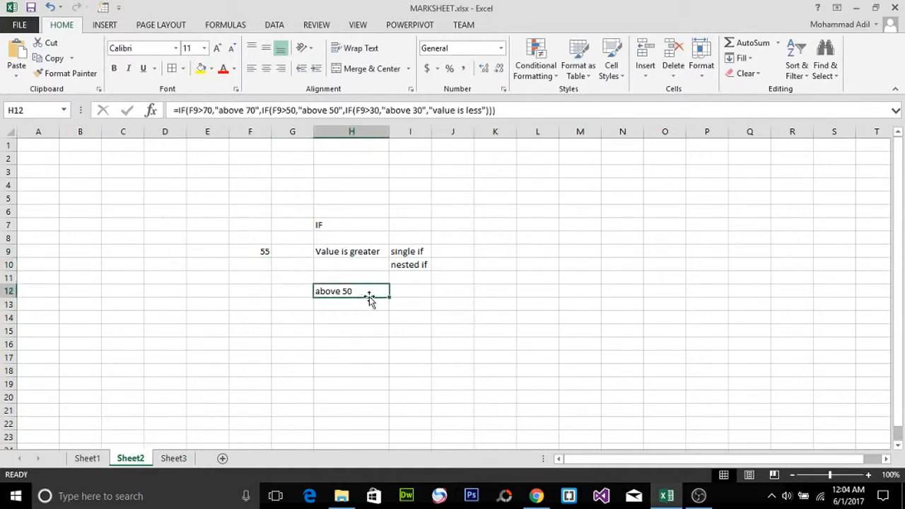
double_click(375, 292)
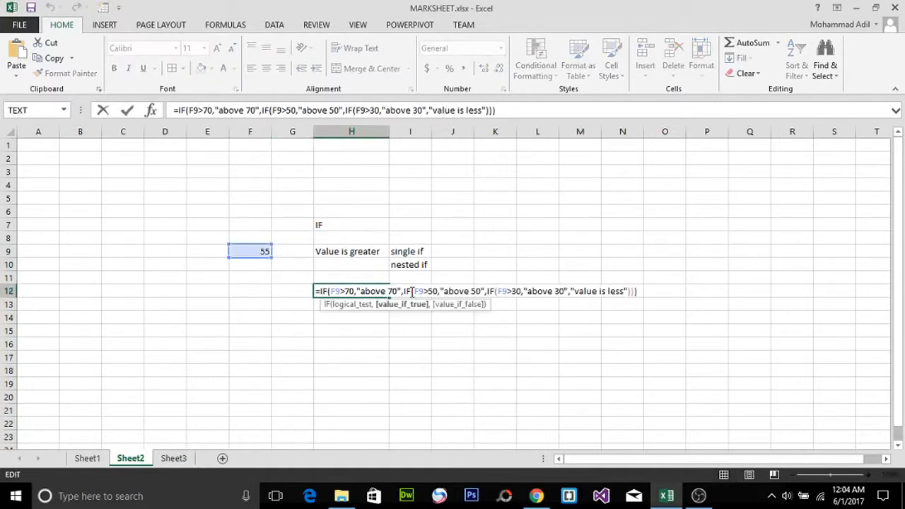
click(419, 291)
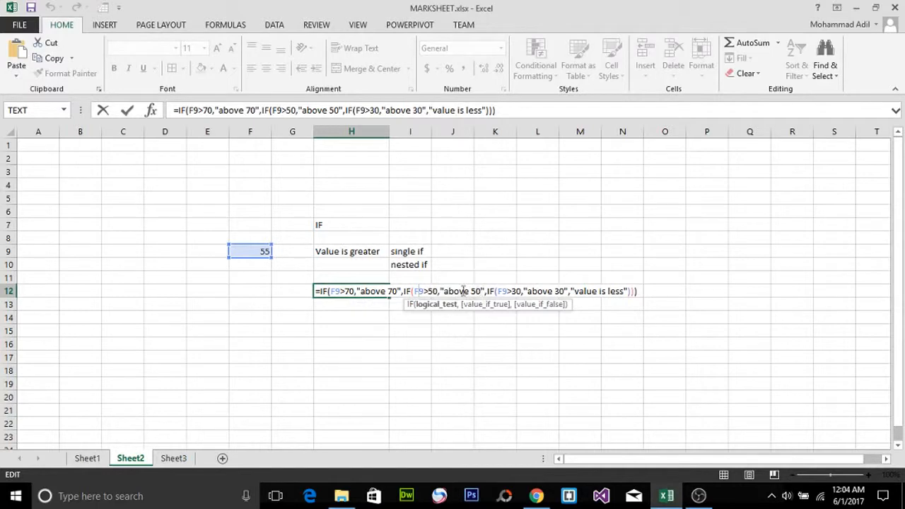
click(438, 291)
double_click(338, 291)
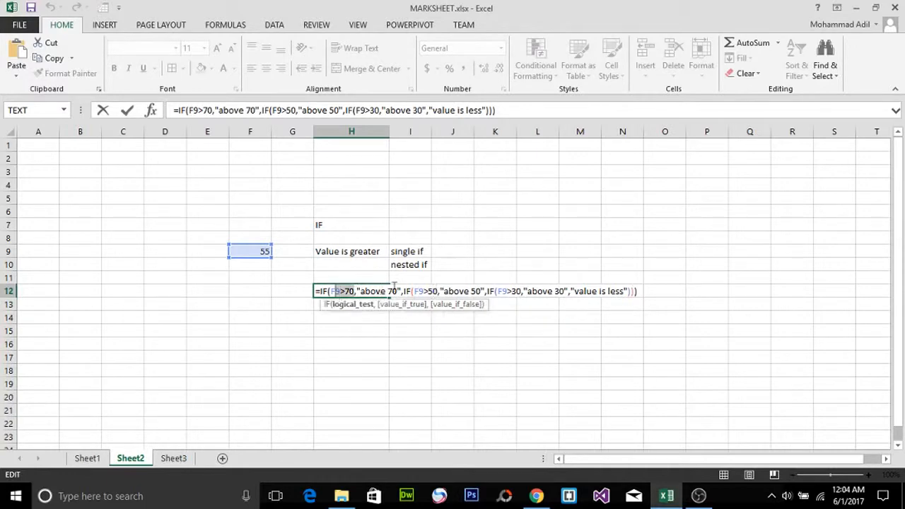
double_click(420, 291)
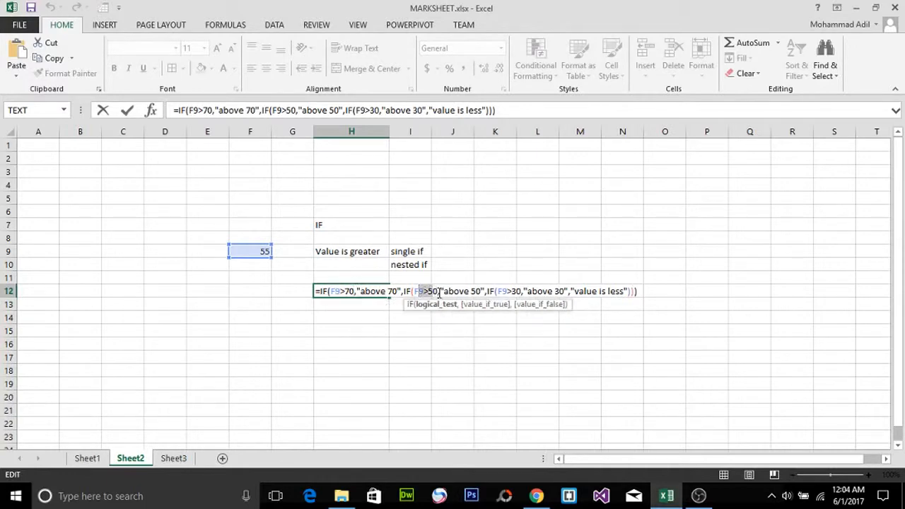
click(440, 291)
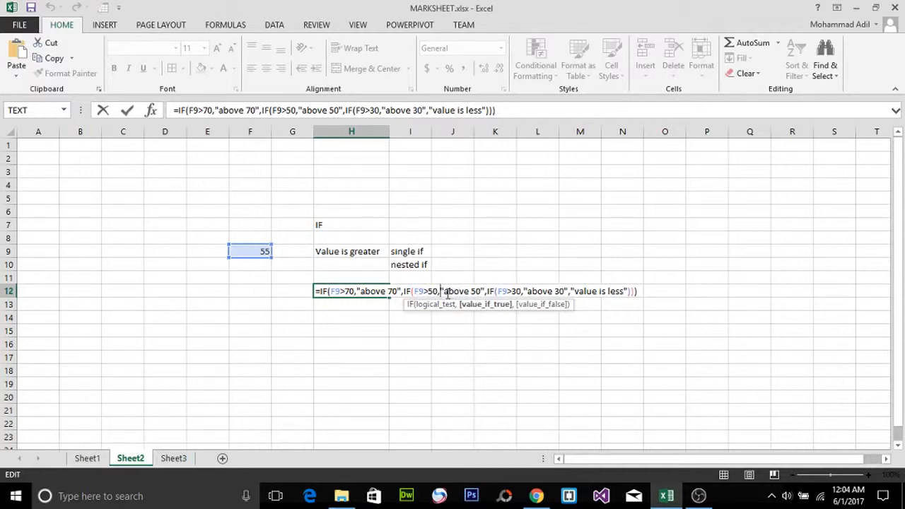
drag(446, 292, 480, 293)
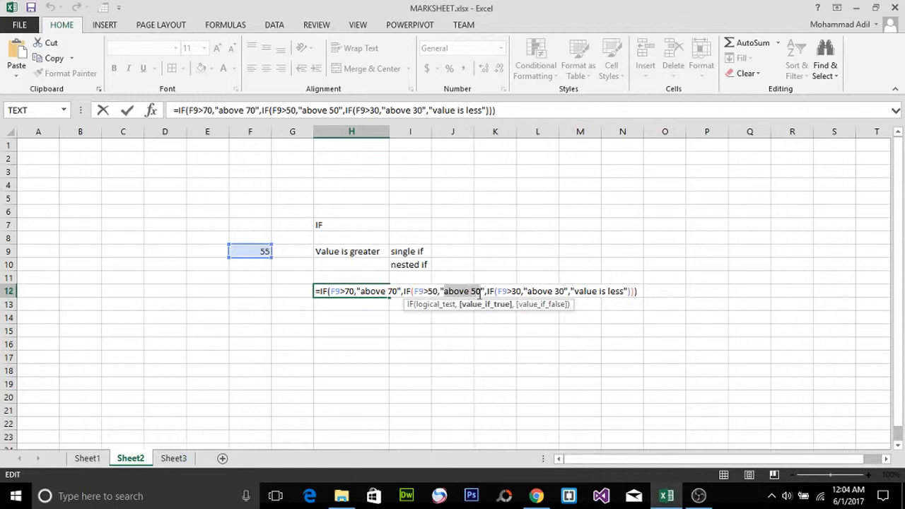
key(Return)
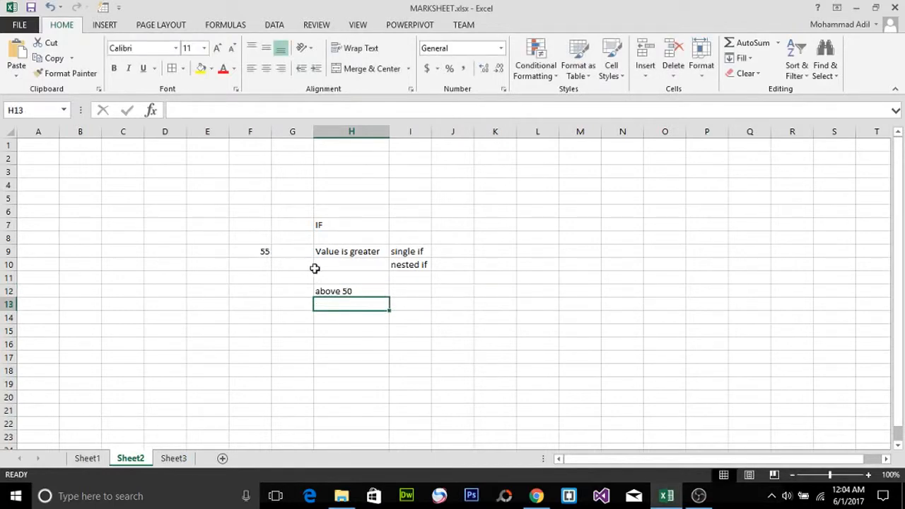
Step: Set F9 to 78 and review the nested IF formula in H12 again
click(353, 290)
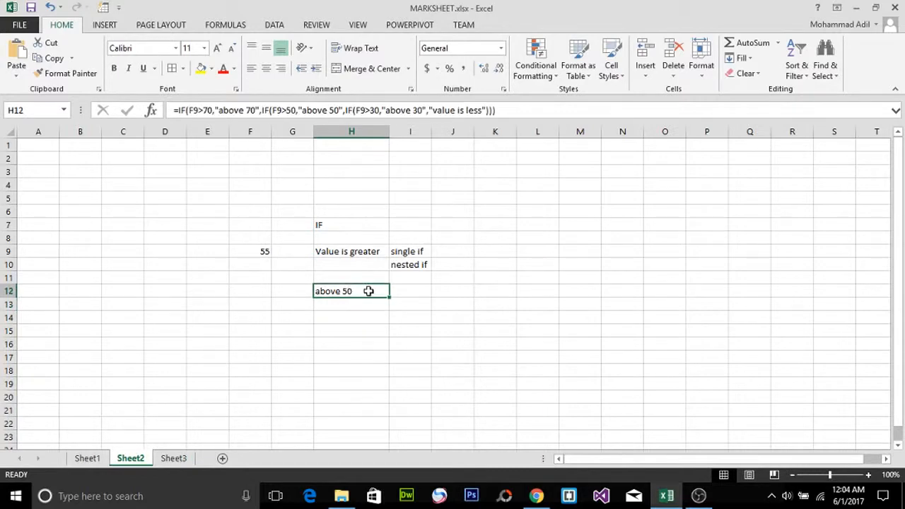
click(263, 252)
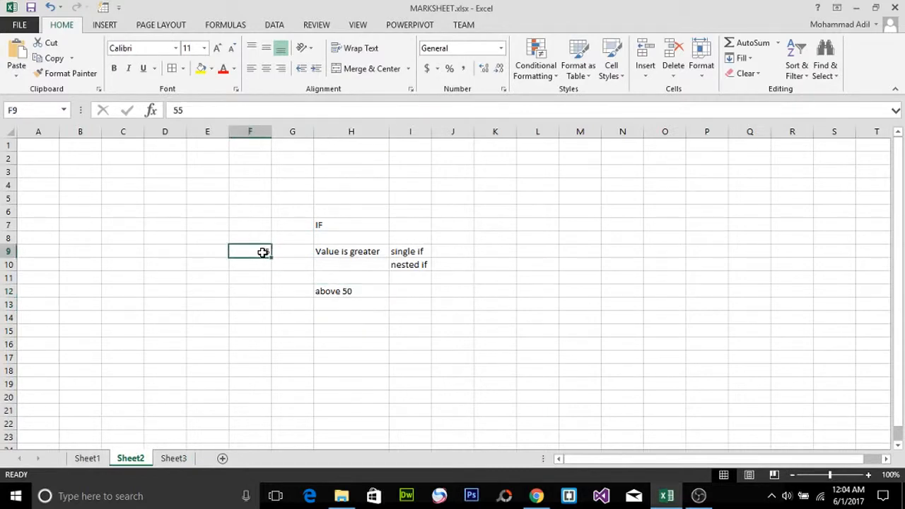
key(Delete)
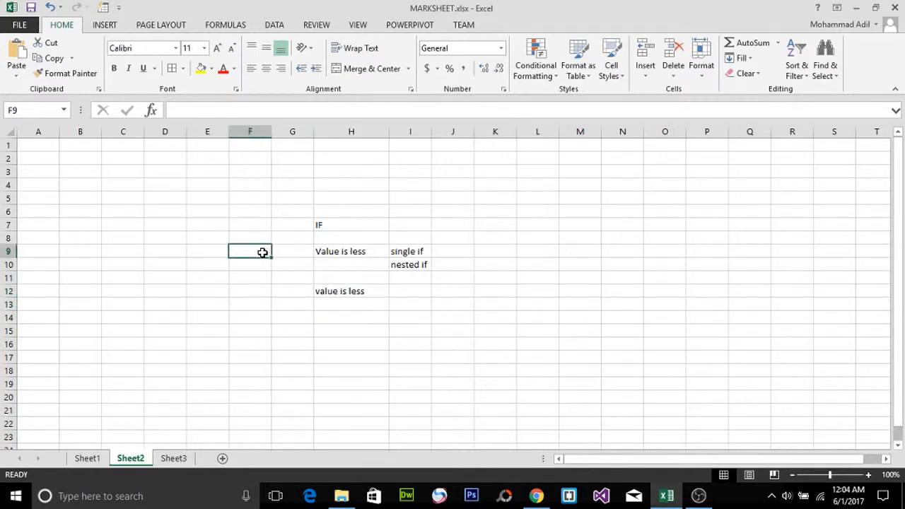
text(78)
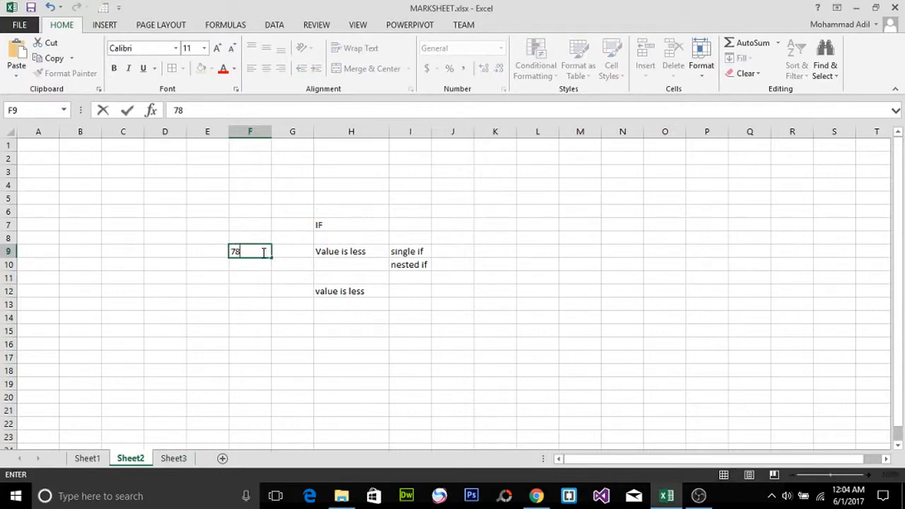
key(Return)
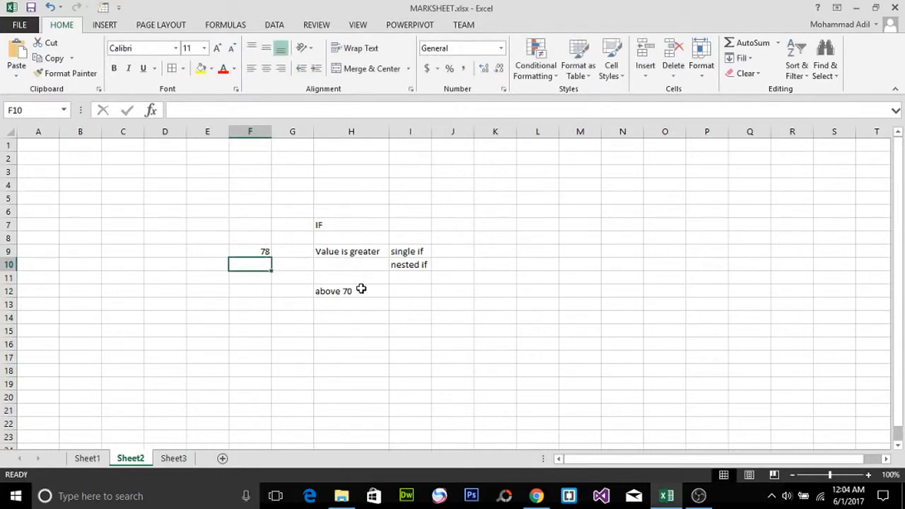
click(367, 292)
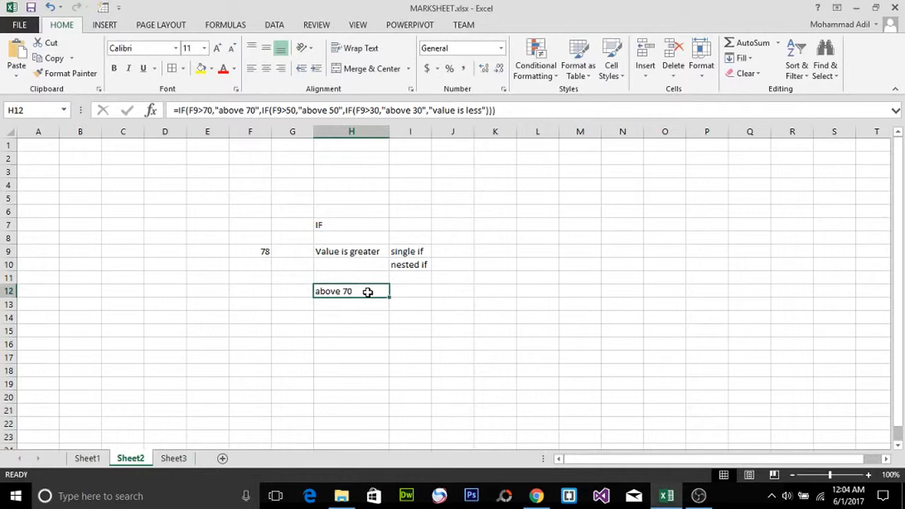
double_click(367, 292)
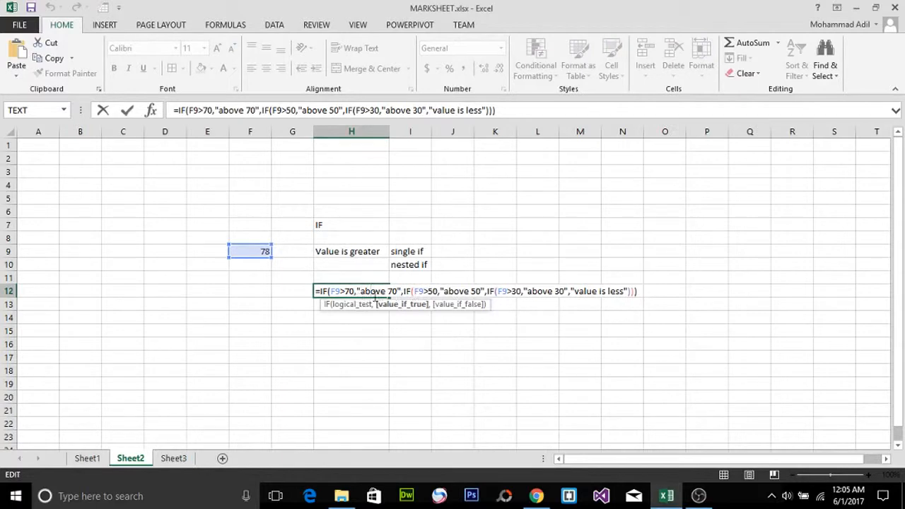
click(412, 291)
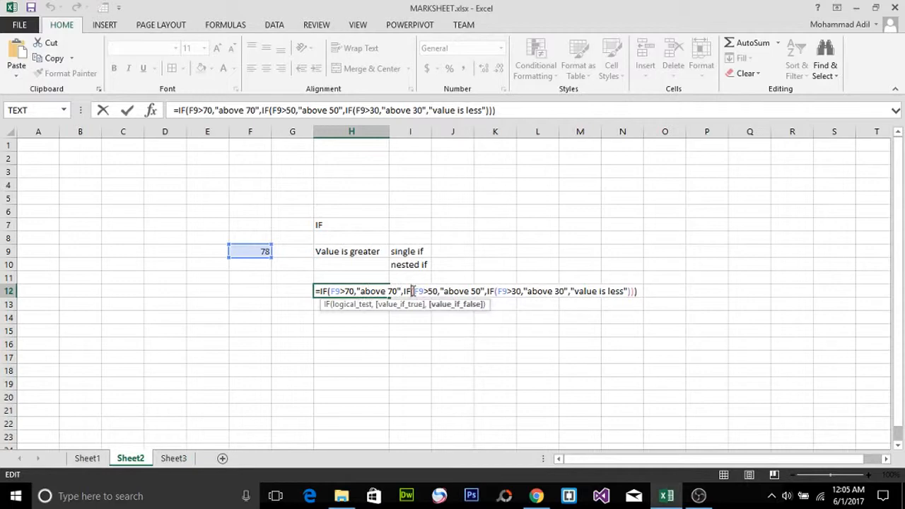
key(Return)
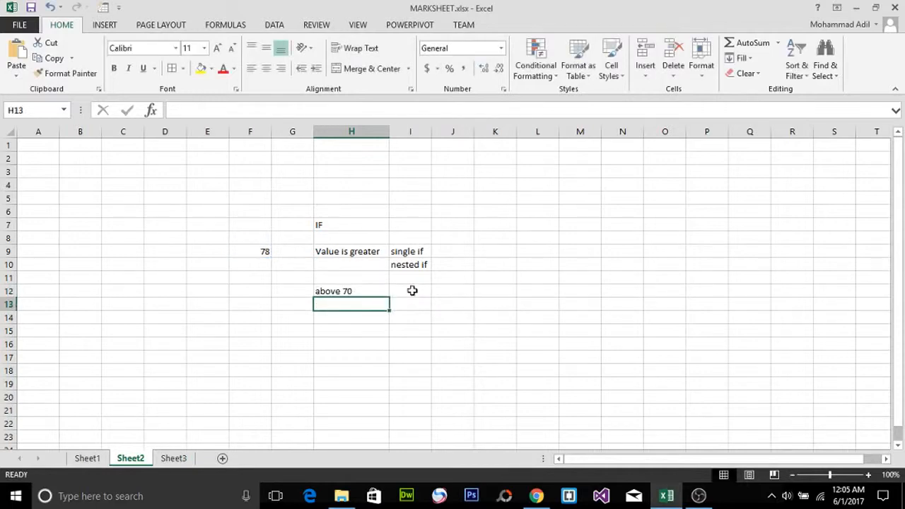
click(698, 496)
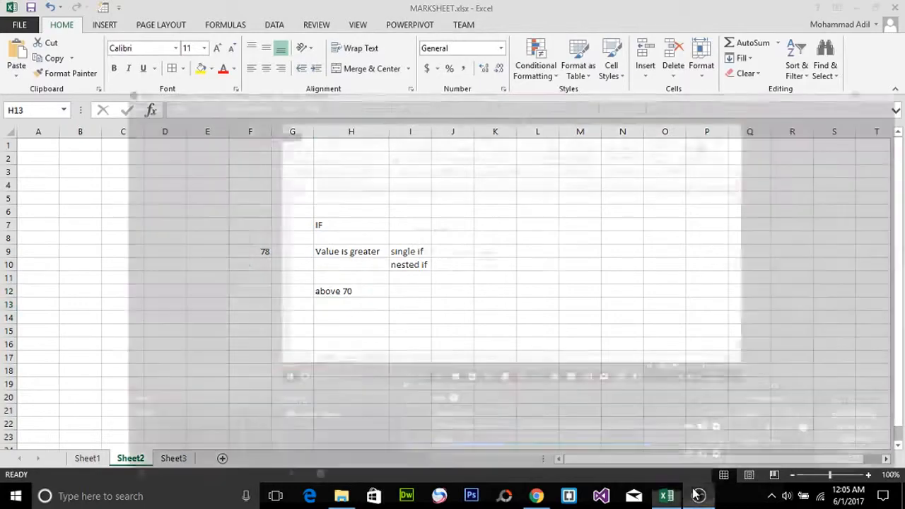
click(844, 400)
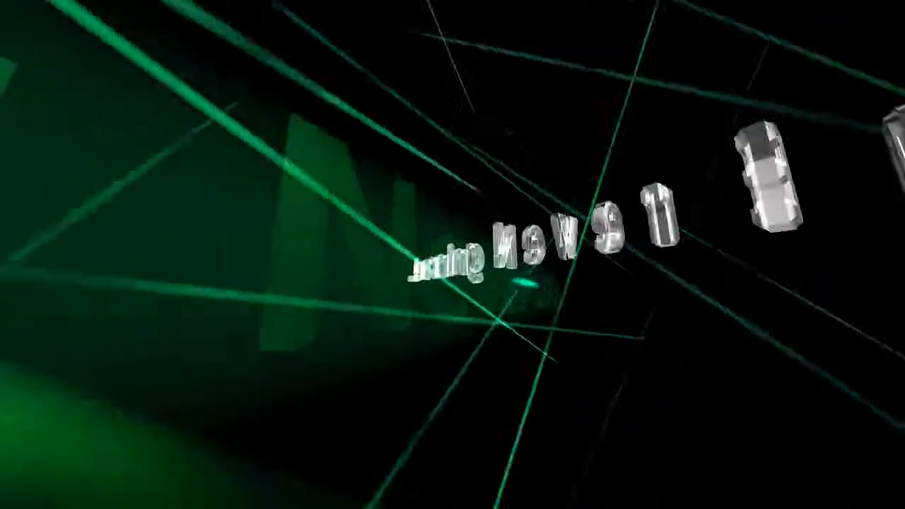